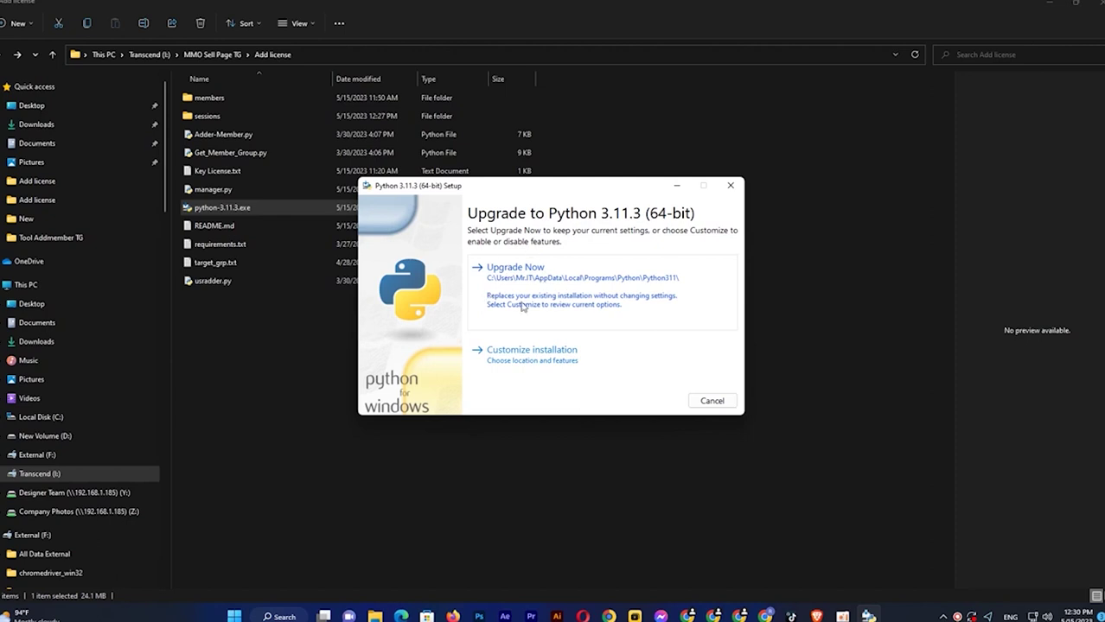
Cancel the Python 3.11.3 upgrade setup and select manager.py in the Add license folder
left_click(730, 185)
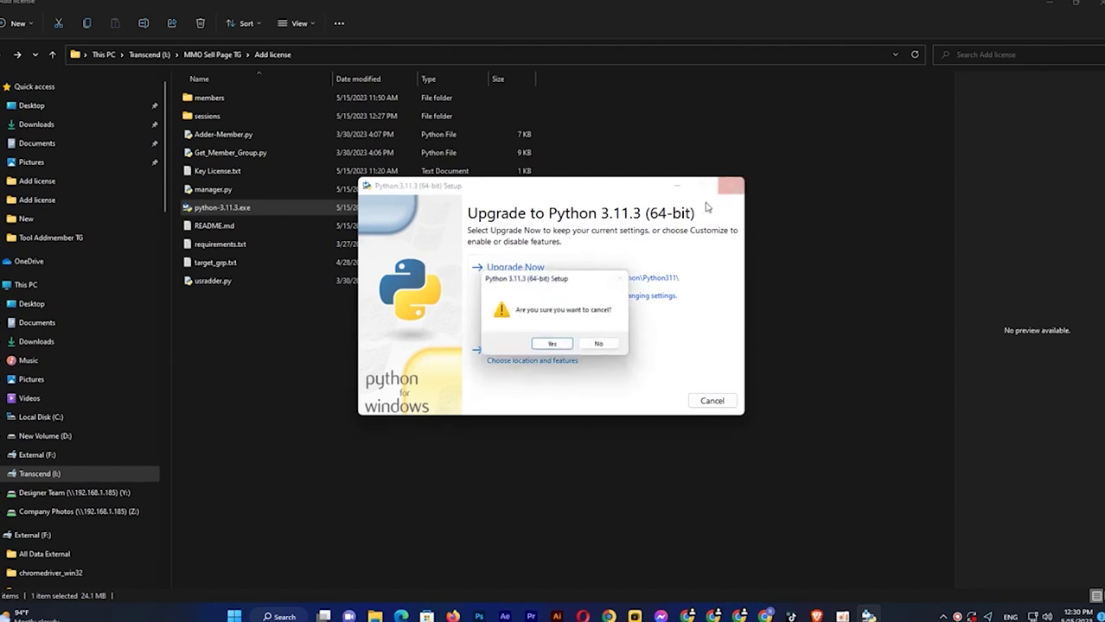
left_click(552, 345)
left_click(363, 428)
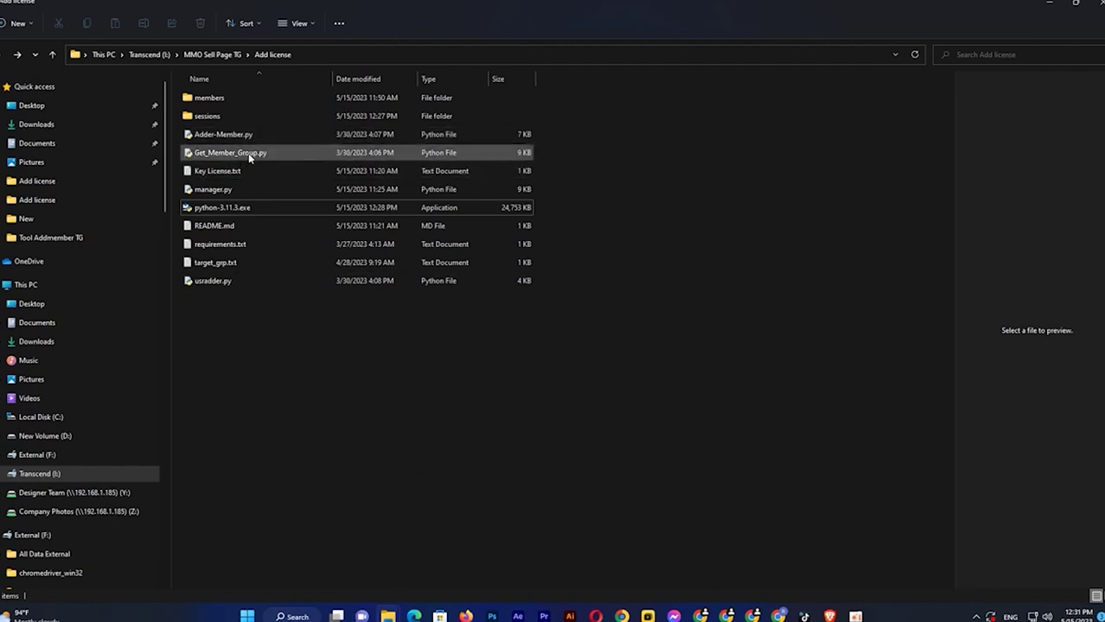
left_click(214, 195)
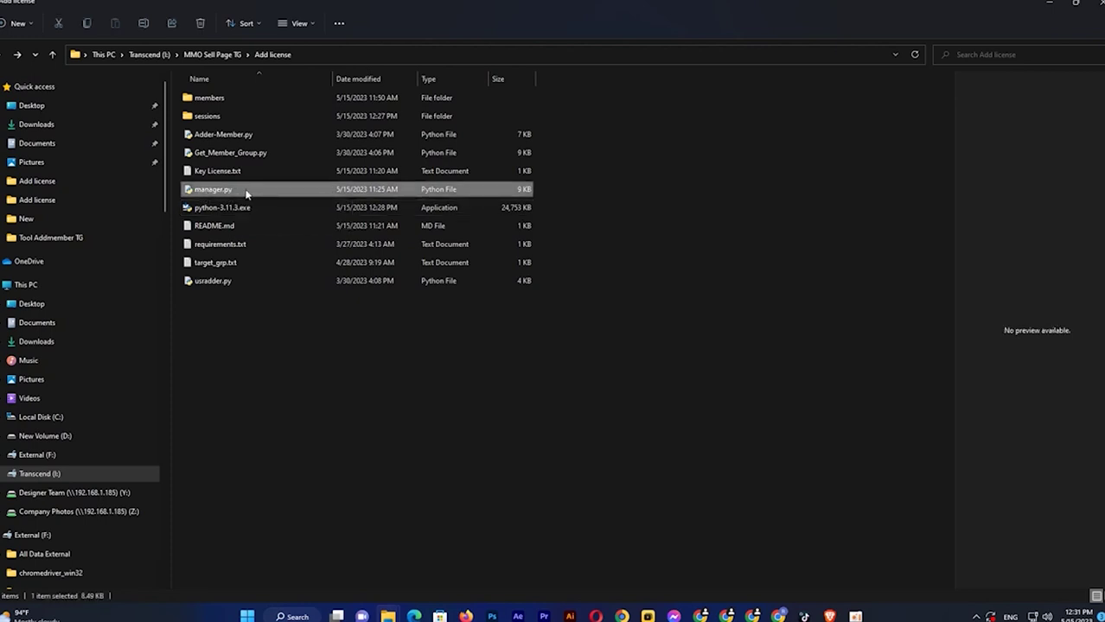
Run manager.py and submit the pasted licence auth key
double_click(246, 194)
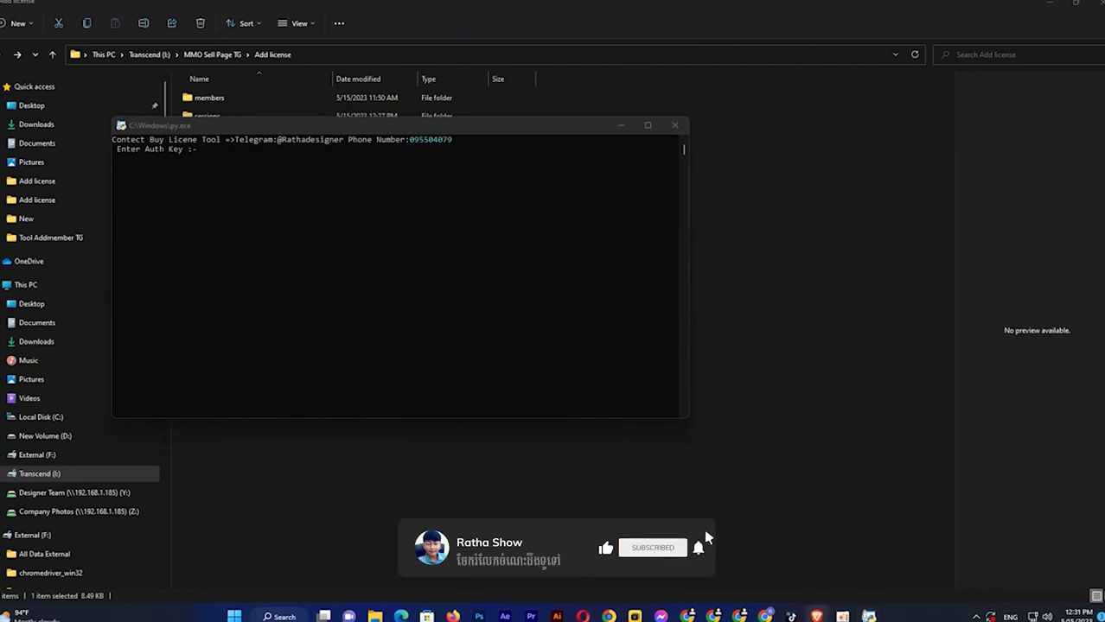
left_click(207, 158)
type("JNIAU-ADETV-SQDRI-QFOJX")
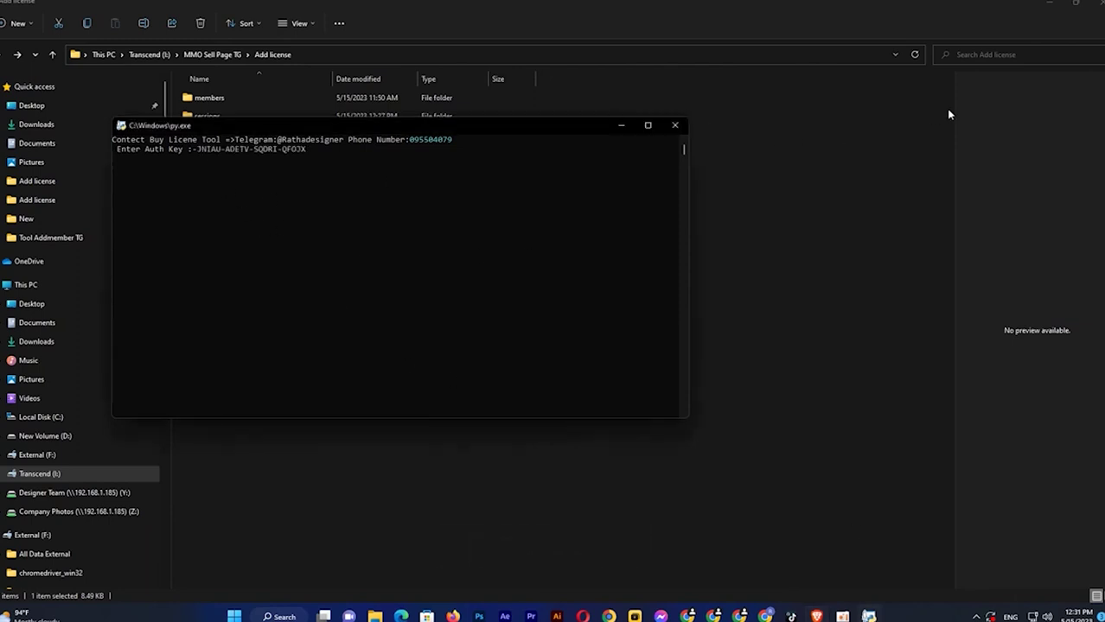
key("Return")
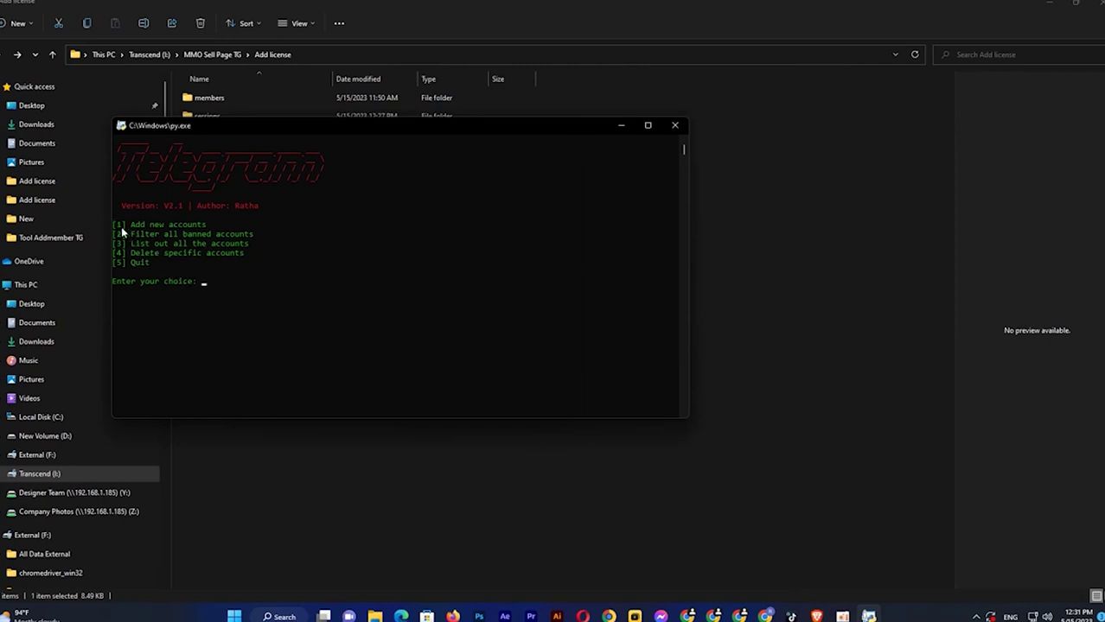
Choose menu option 1 to add new accounts, bringing the browser's app configuration alongside
left_click(203, 283)
type("1")
key("Return")
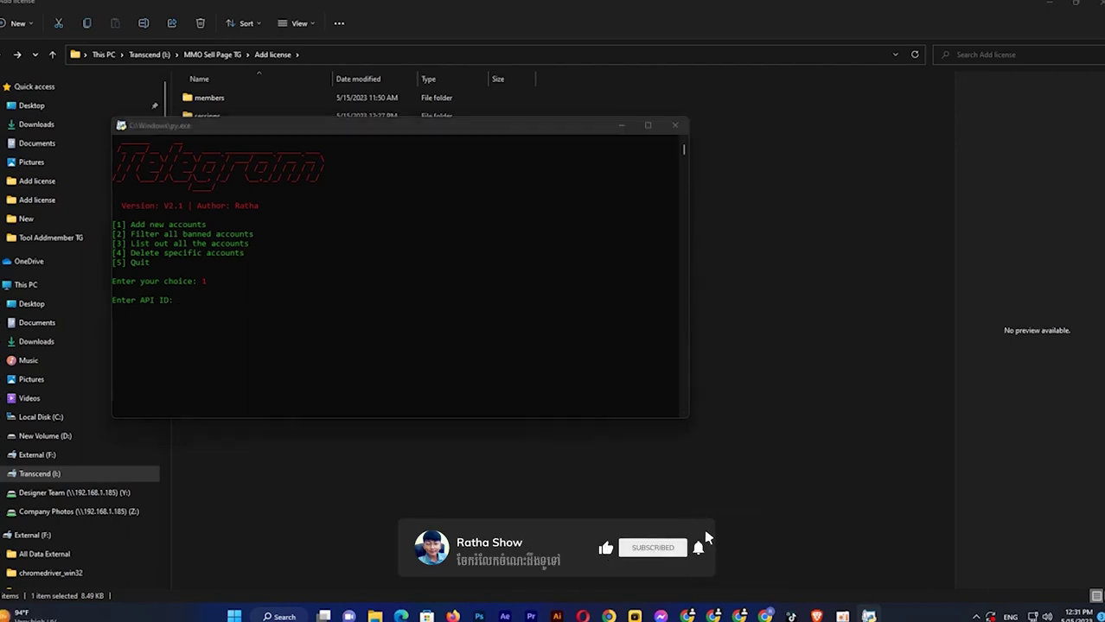
left_click_drag(1104, 100, 804, 91)
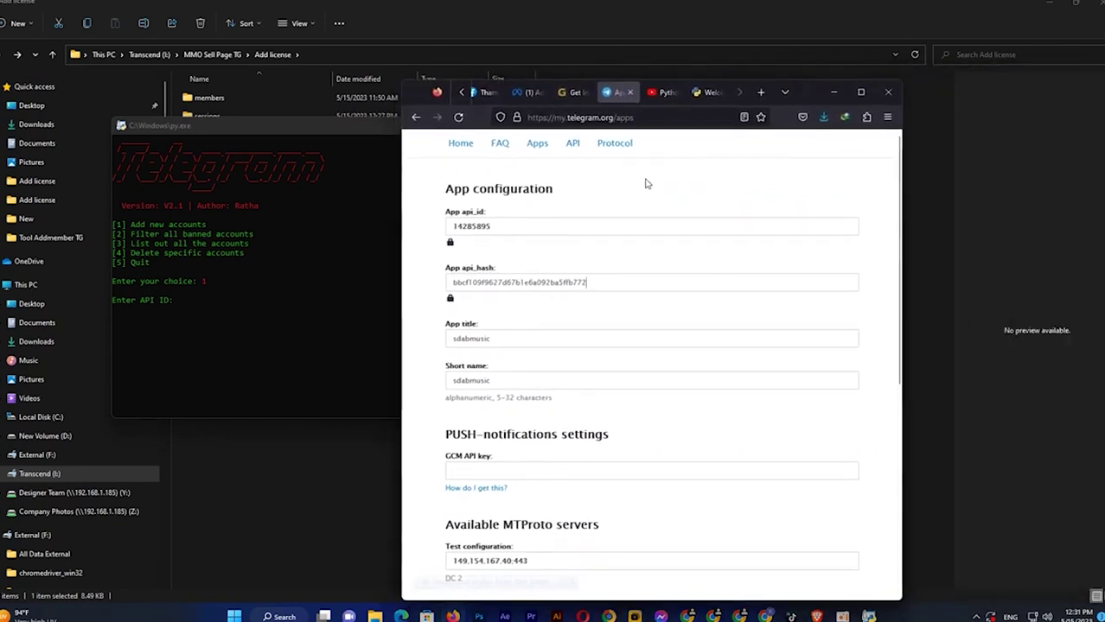
Load my.telegram.org and log out of the current account
left_click(657, 115)
type("my")
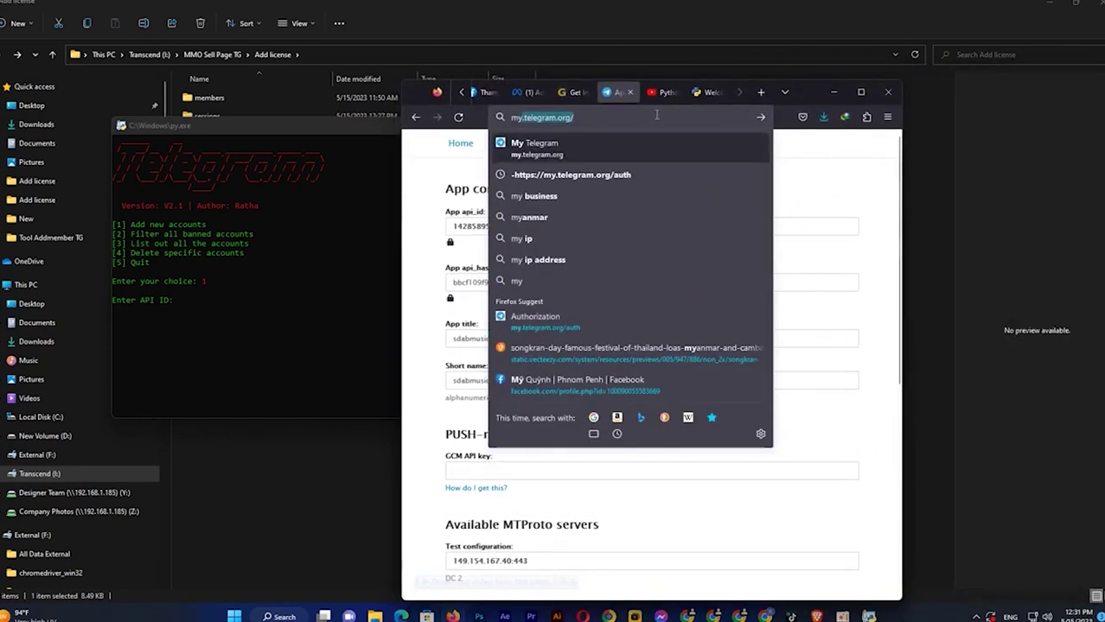
key("Return")
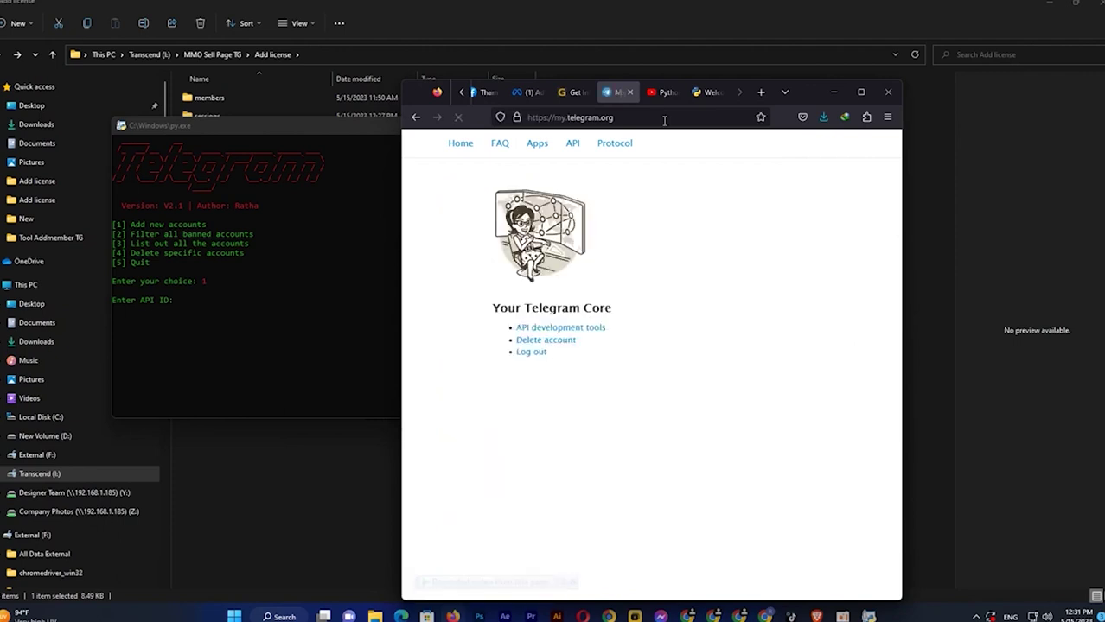
left_click(532, 353)
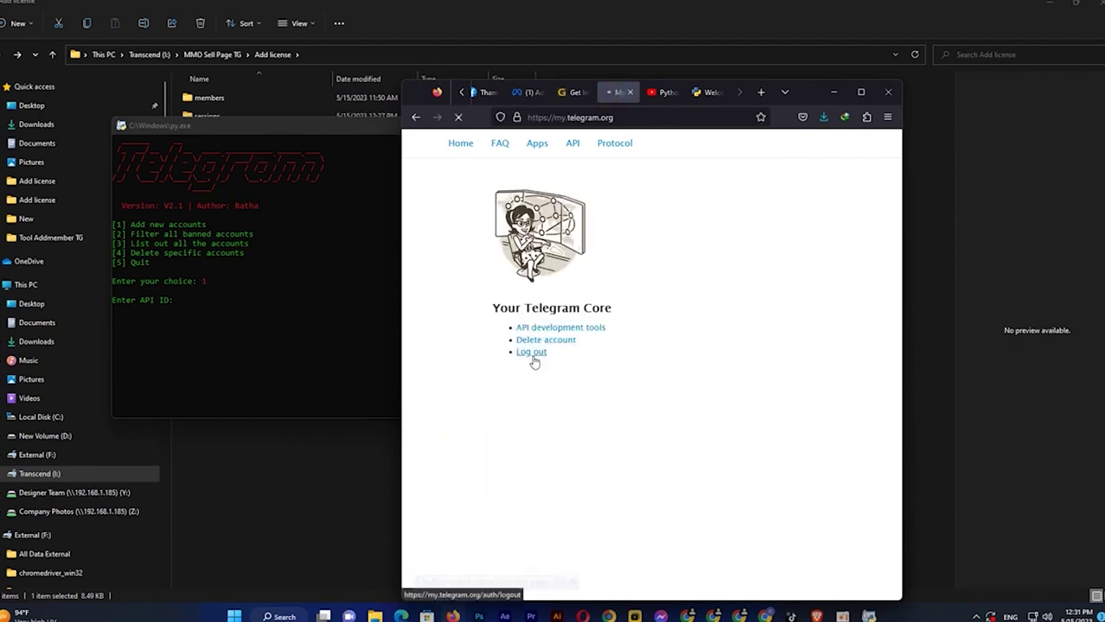
Begin the phone number with '+' in the login page's phone field
left_click(554, 392)
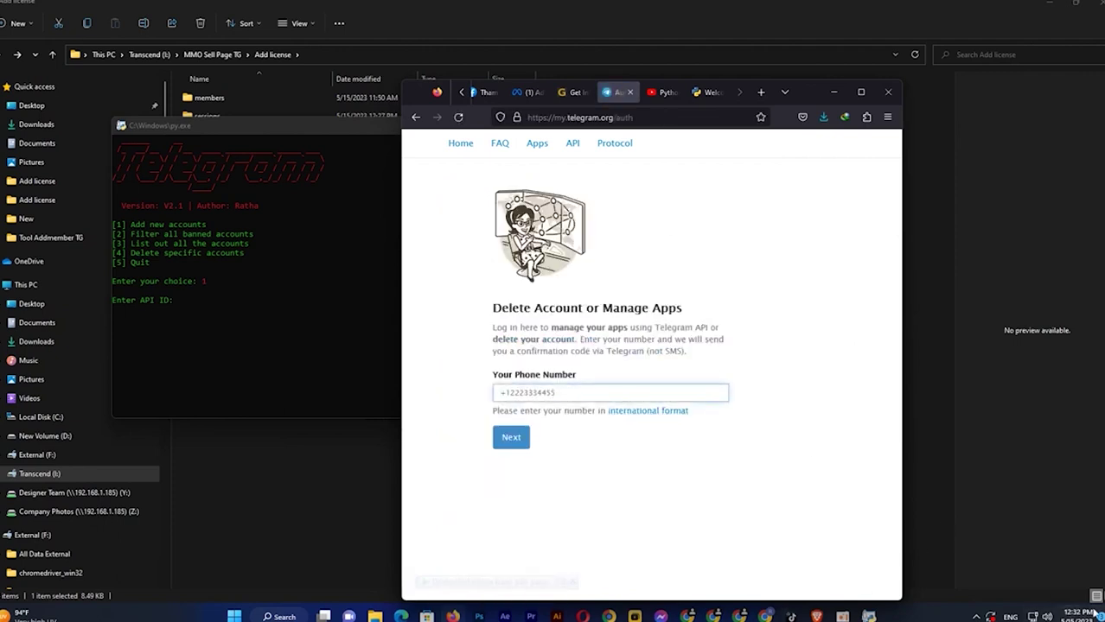
left_click(975, 616)
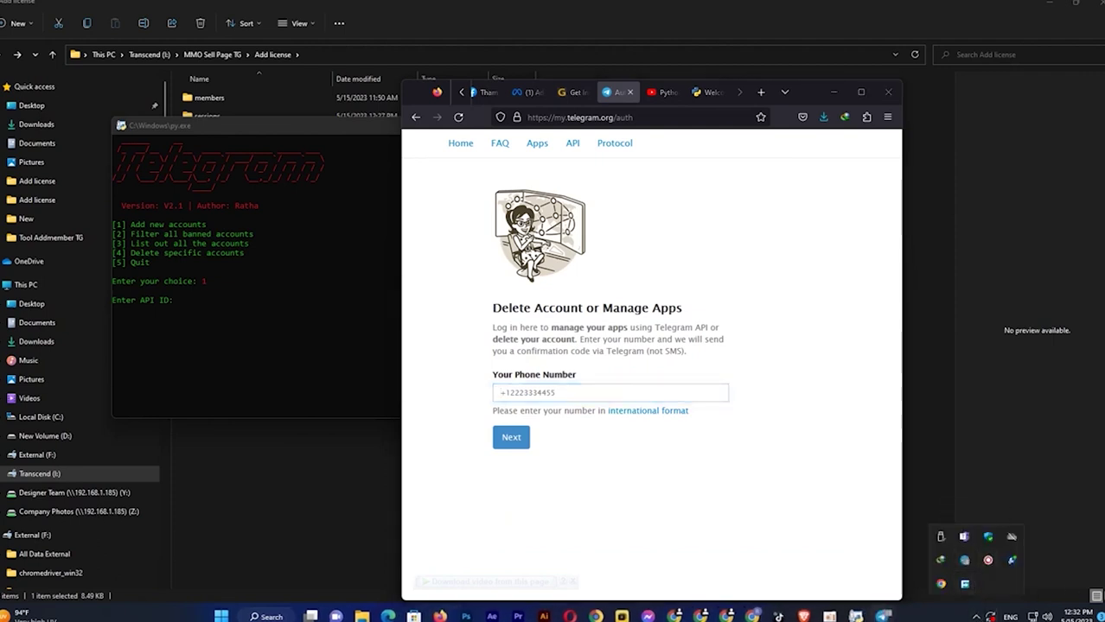
key("Escape")
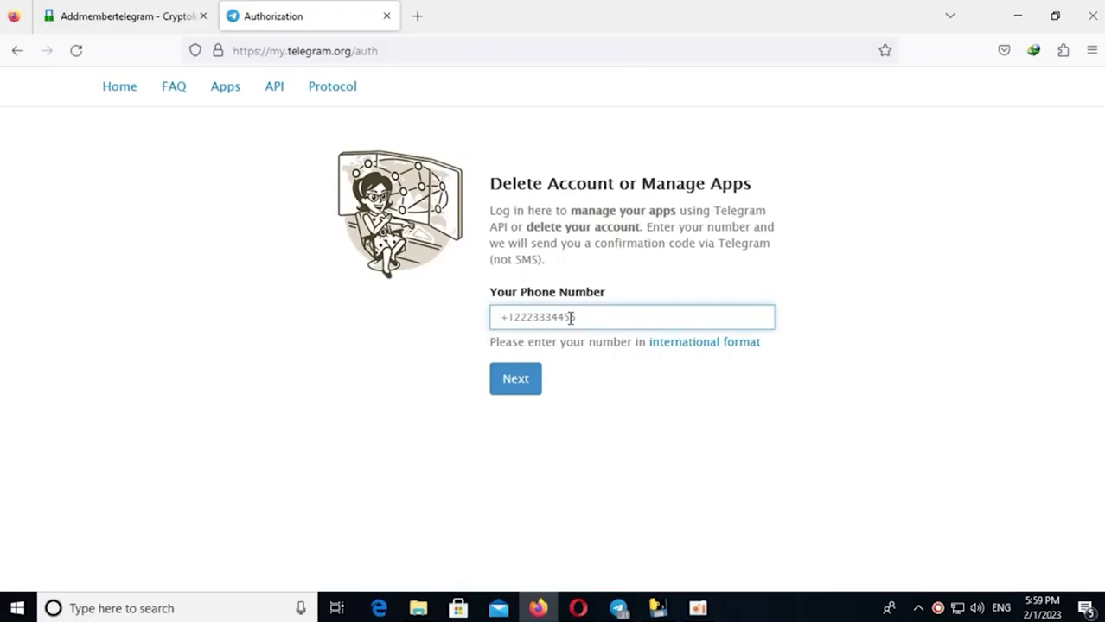
type("+")
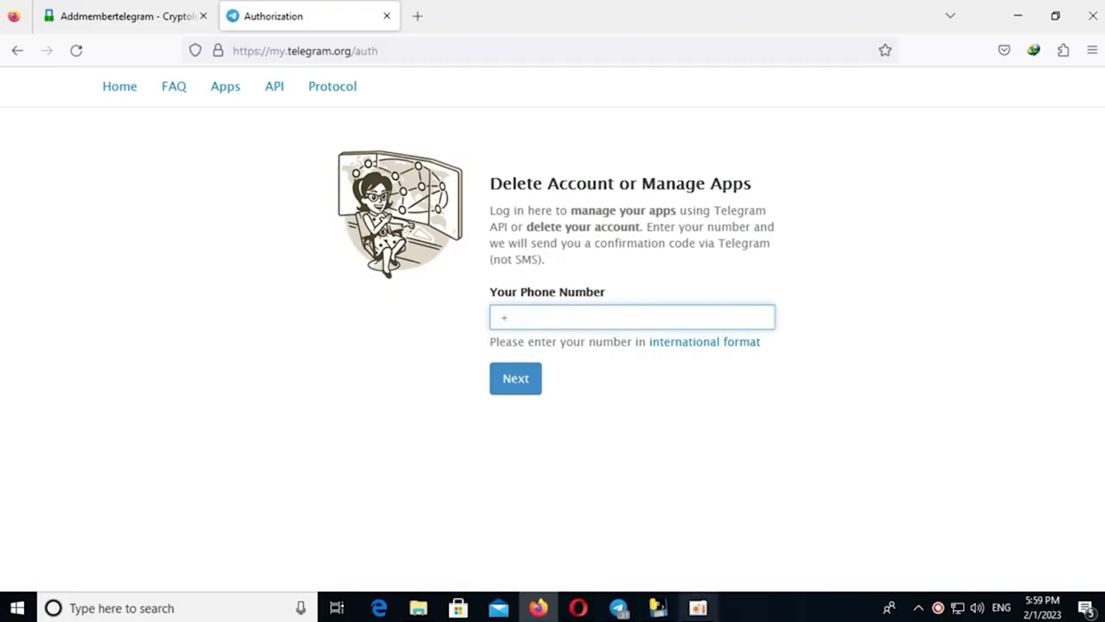
Copy the account's phone number from Telegram Desktop Settings, then return to the phone field
left_click(618, 609)
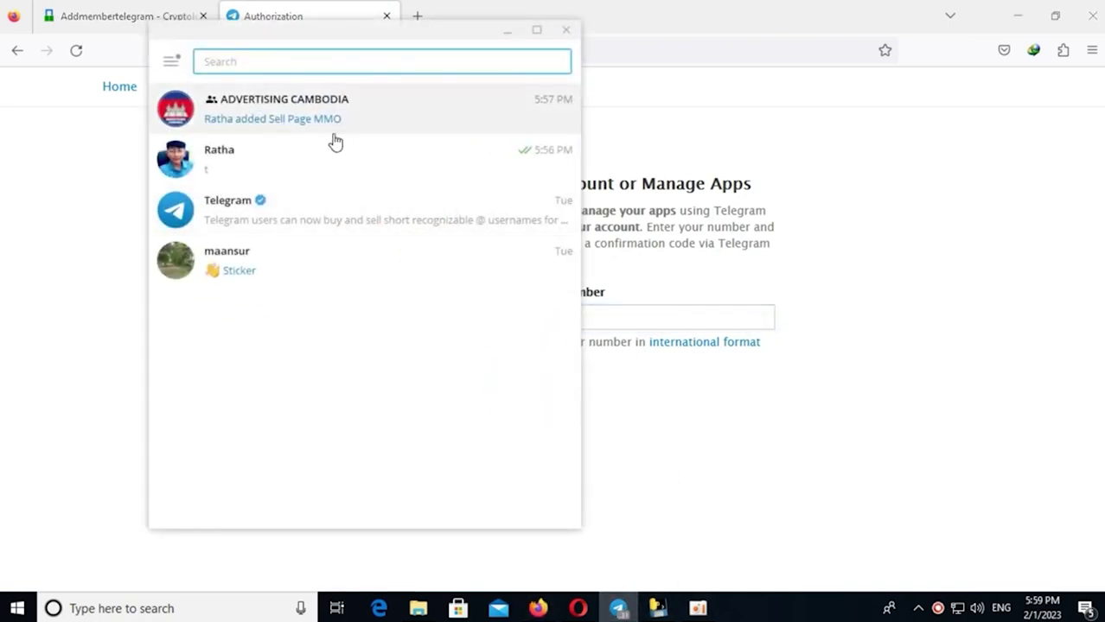
left_click(166, 66)
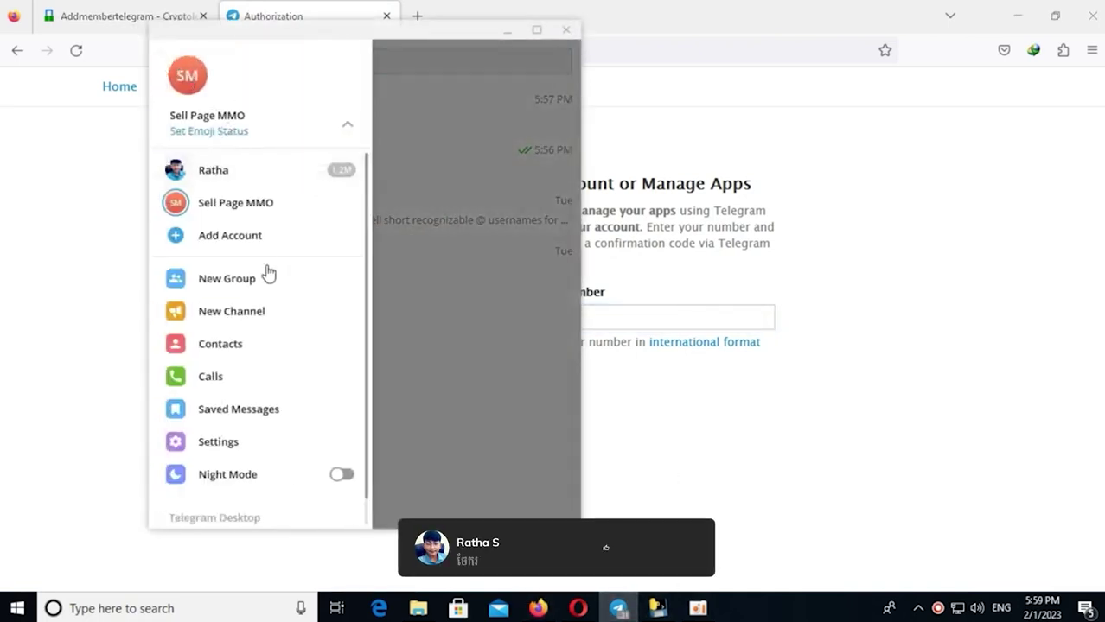
left_click(218, 442)
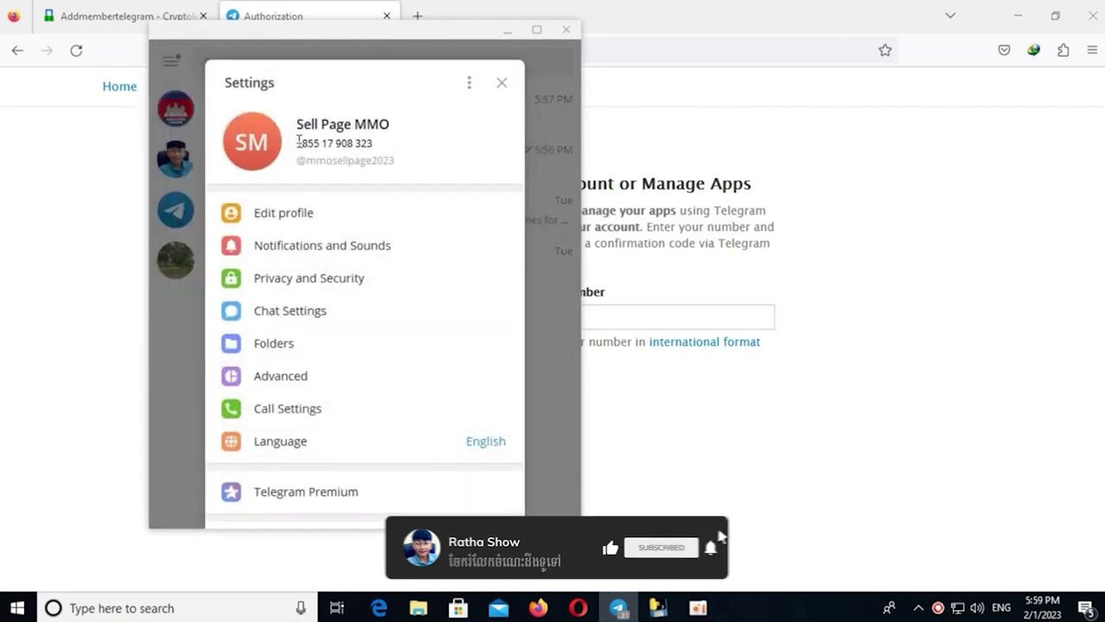
left_click_drag(299, 143, 411, 141)
key("ctrl+c")
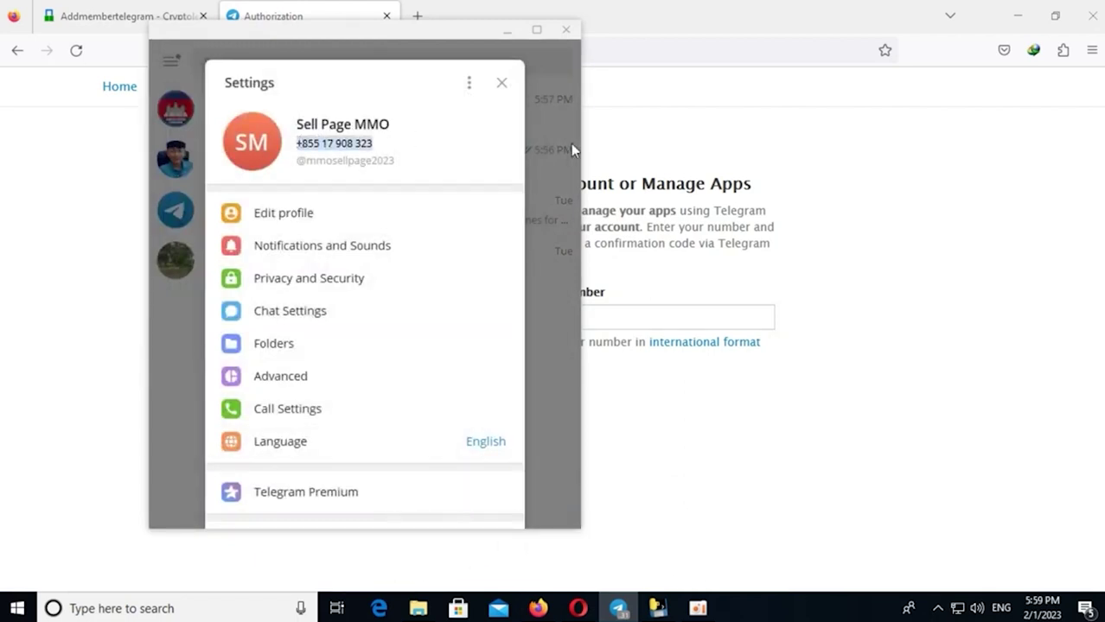
left_click(756, 183)
left_click(552, 316)
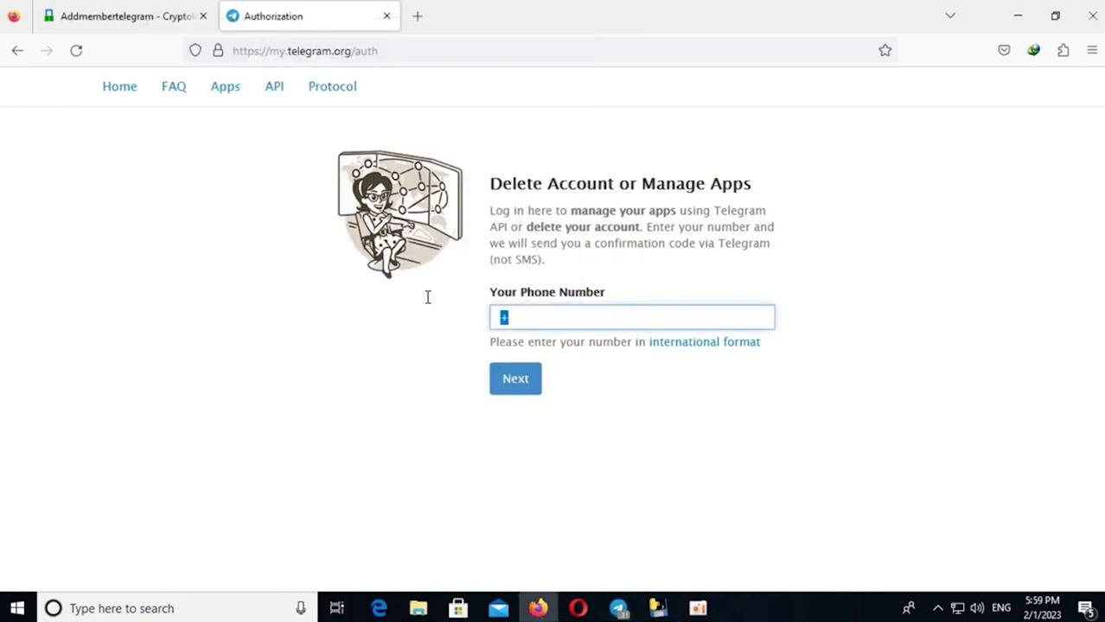
Enter the copied phone number without spaces and request a confirmation code
key("BackSpace")
key("ctrl+v")
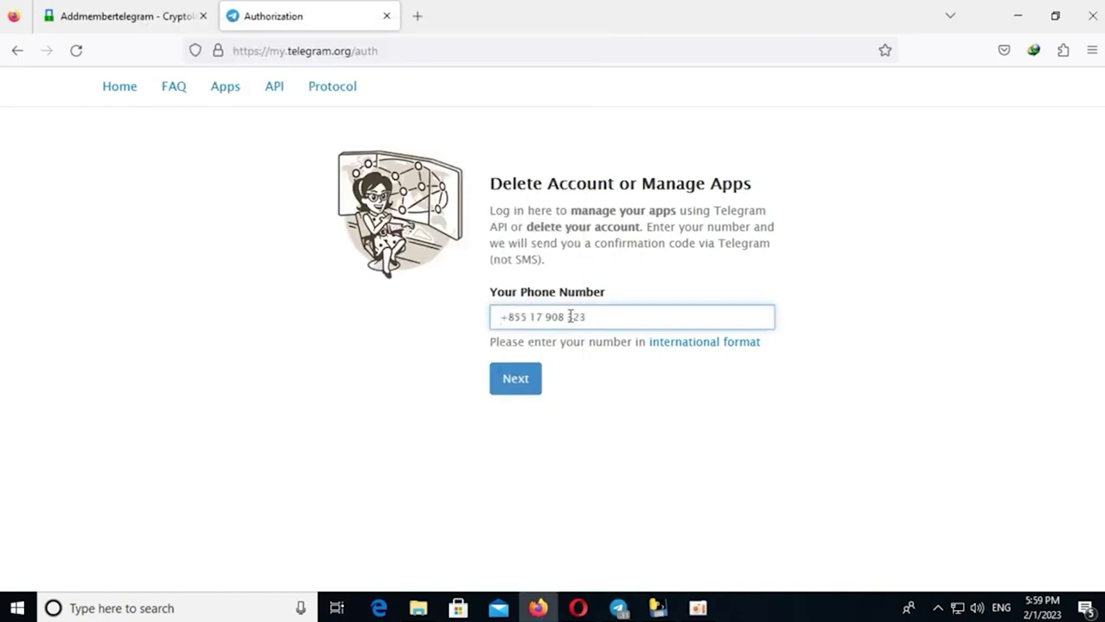
key("Left")
key("Left")
key("Left")
key("BackSpace")
key("BackSpace")
key("BackSpace")
left_click(523, 382)
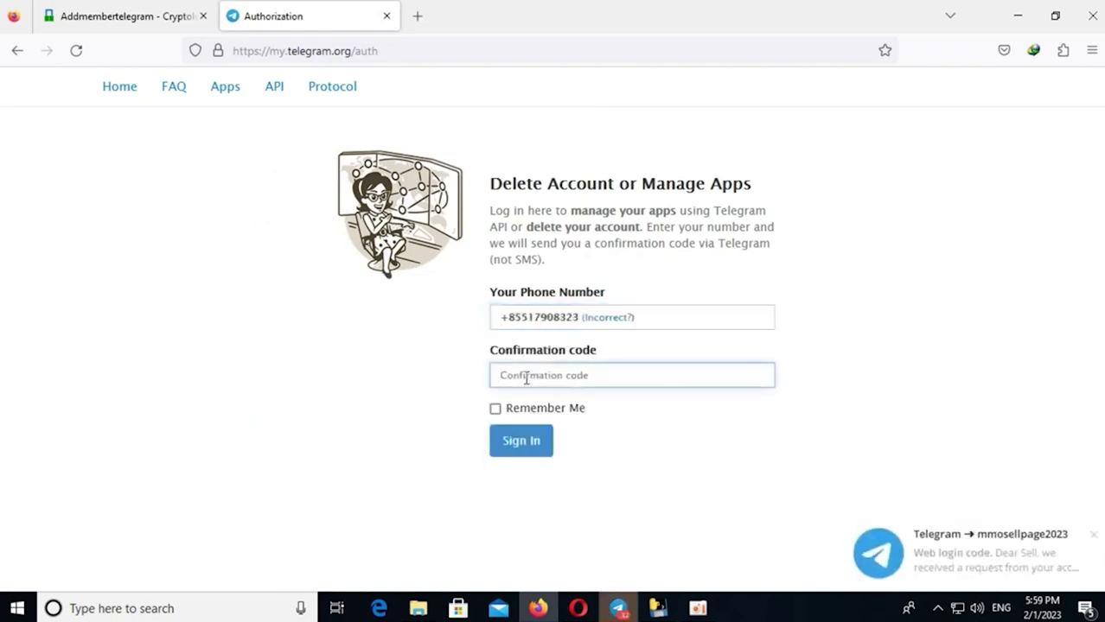
Copy the web login code from Telegram's message into the clipboard for the Confirmation code field
left_click(983, 564)
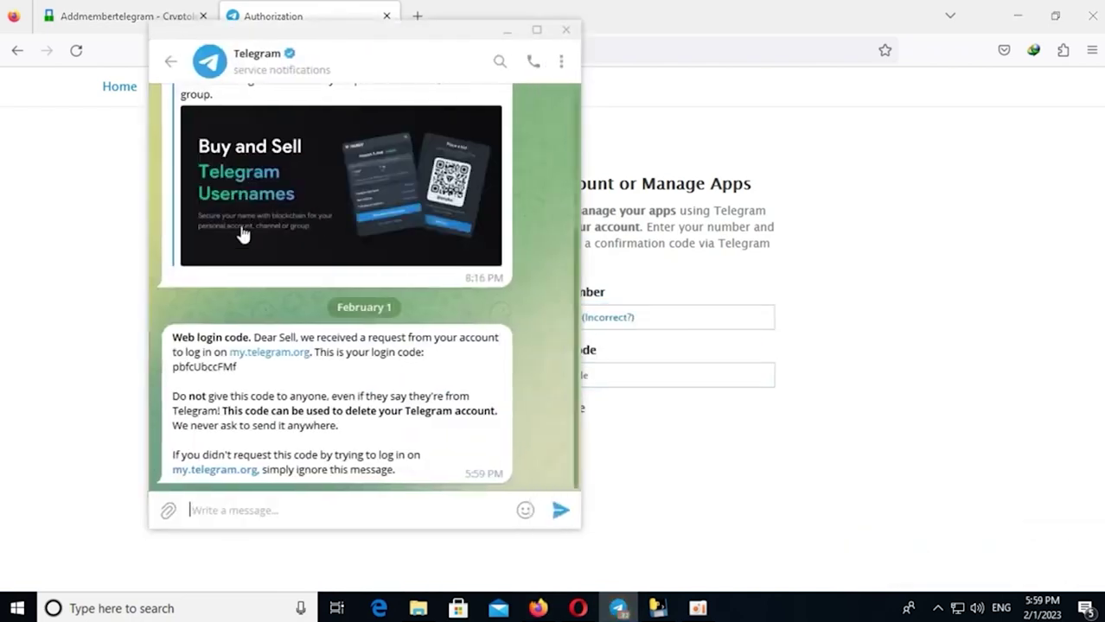
double_click(209, 367)
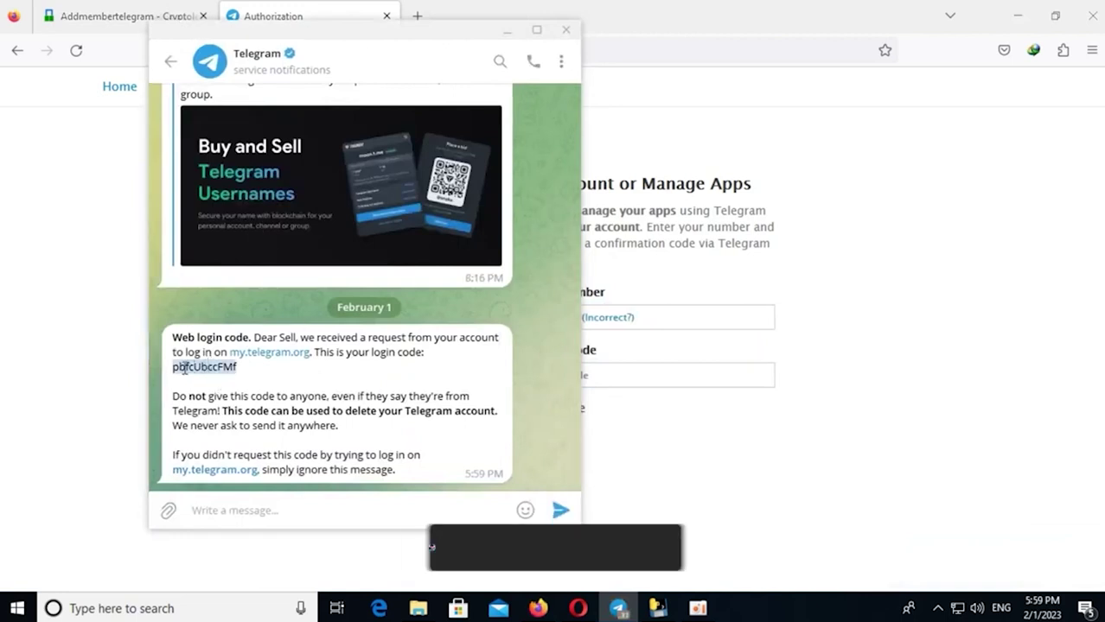
right_click(190, 370)
left_click(260, 385)
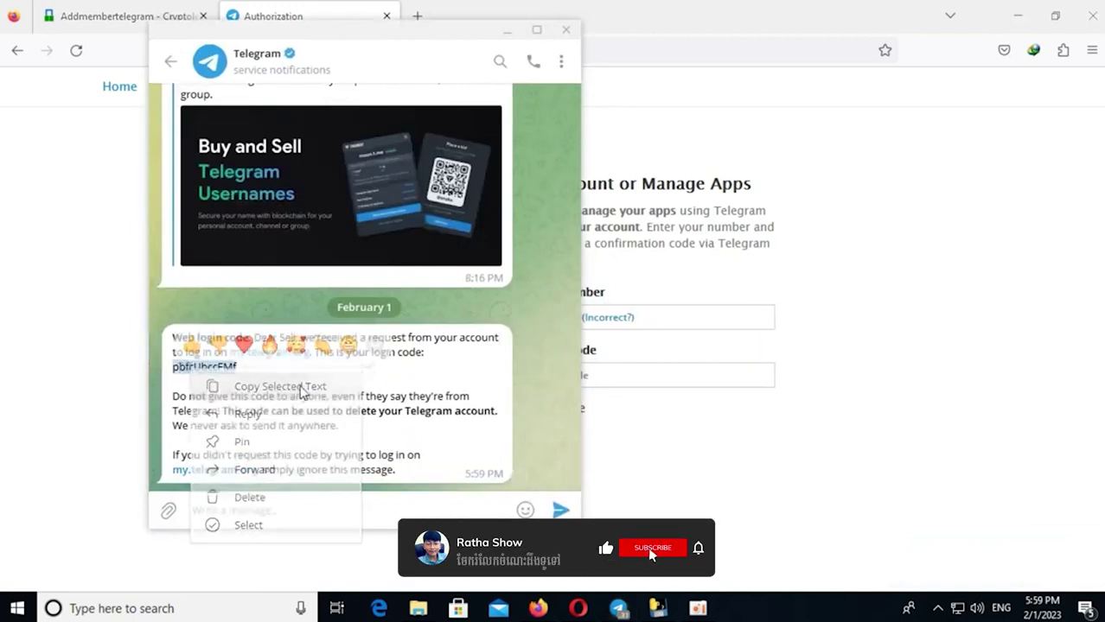
left_click(767, 381)
left_click(641, 377)
right_click(641, 377)
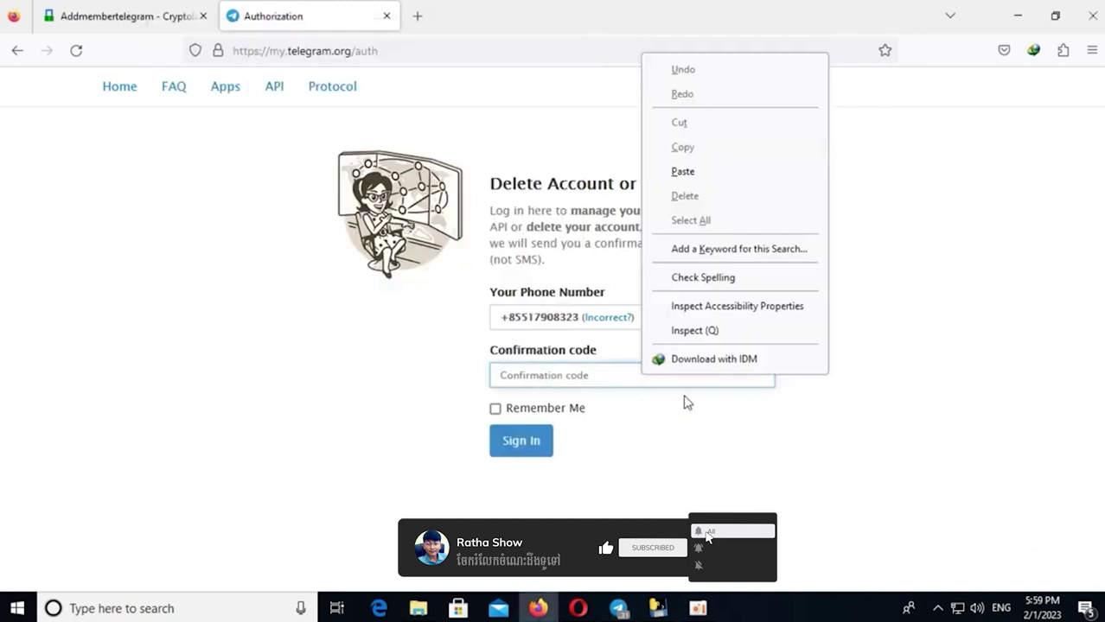
Sign in with the pasted login code, staying remembered, and go to API development tools
left_click(689, 170)
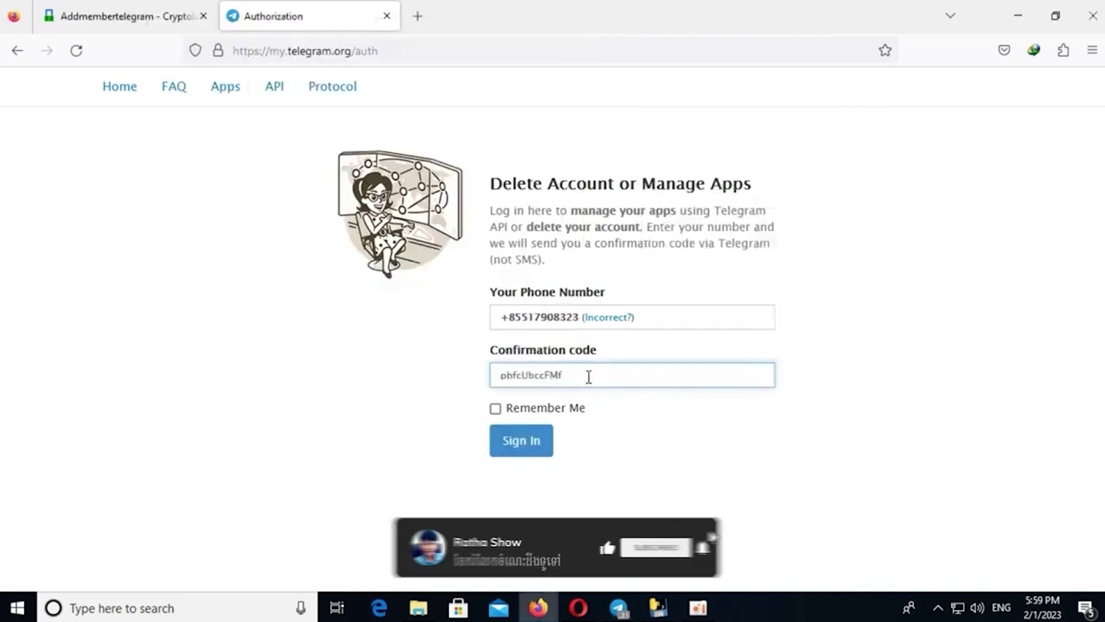
left_click(495, 410)
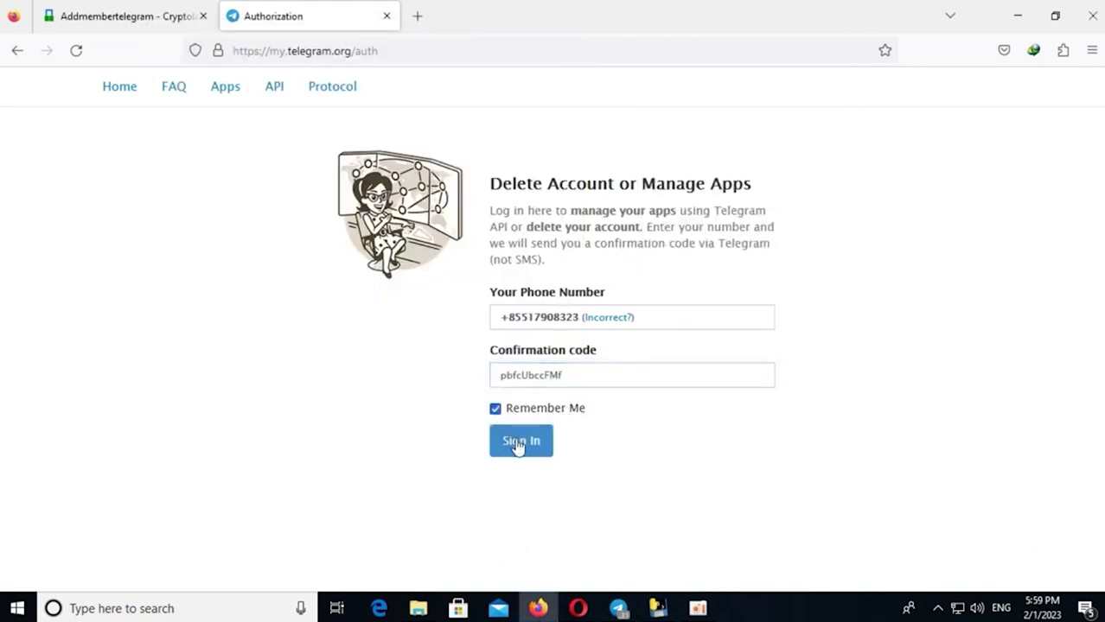
left_click(519, 445)
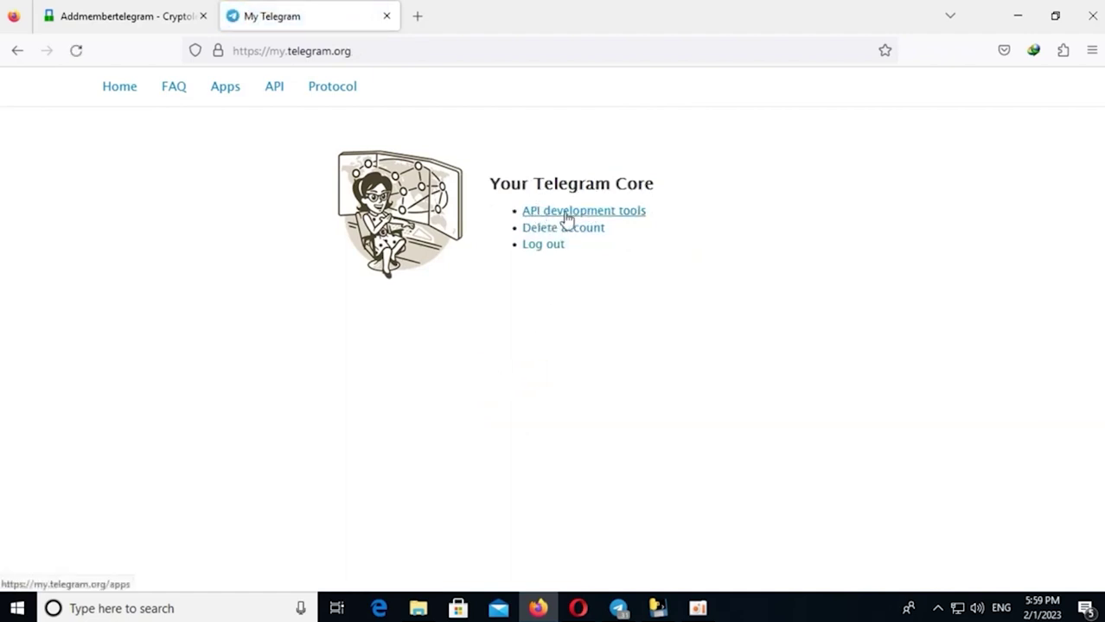
left_click(573, 212)
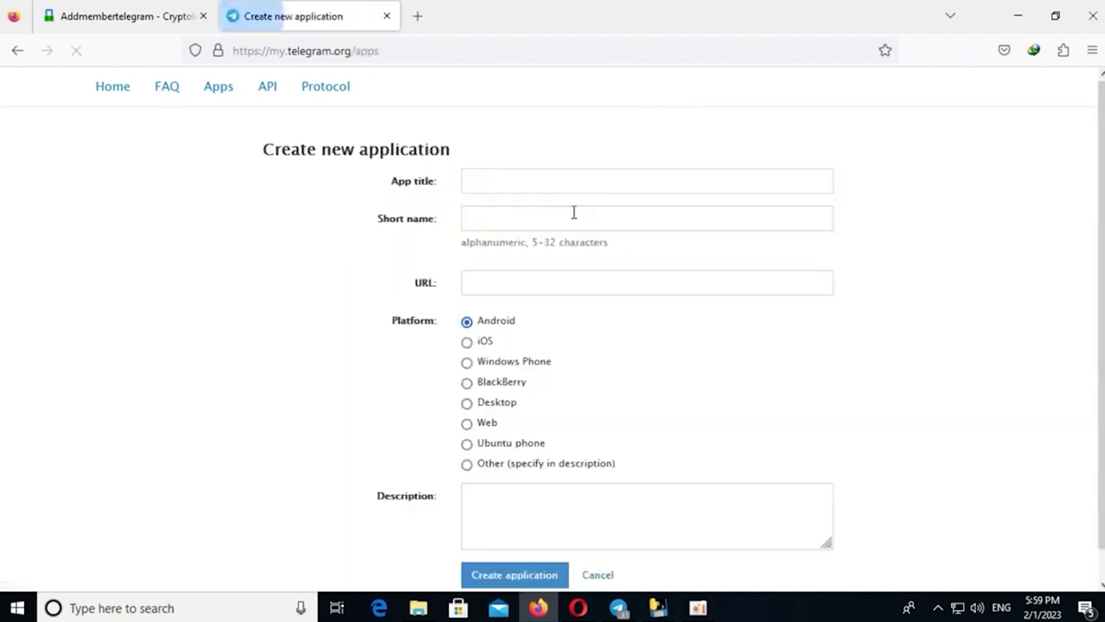
Enter app title Addmember, short name addmembertelegram, and reuse addmembertelegram as the URL
left_click(525, 182)
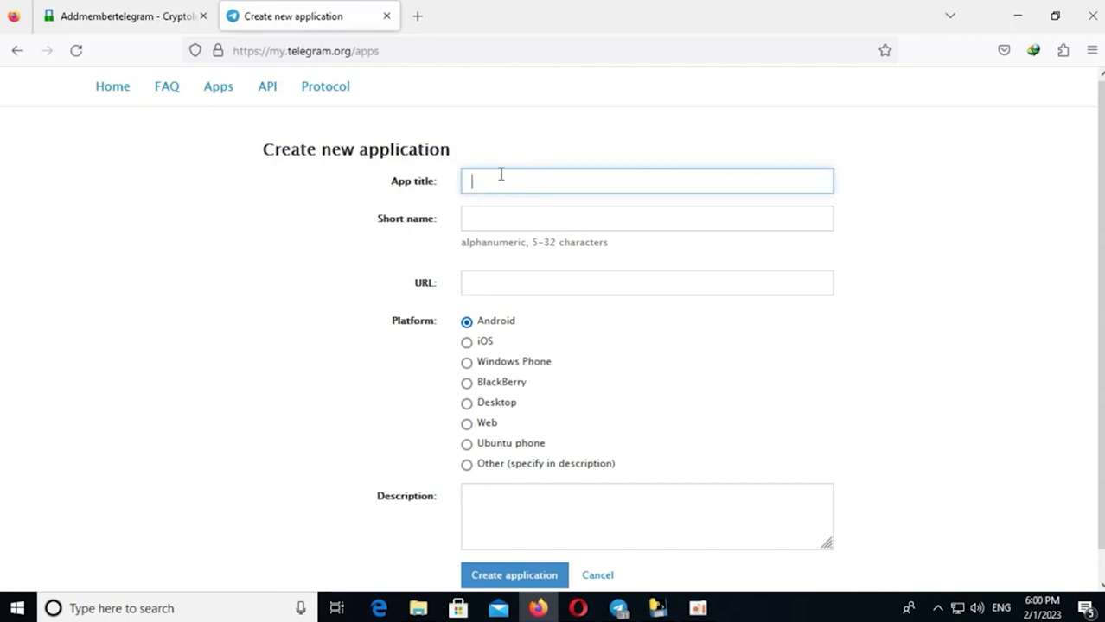
type("s")
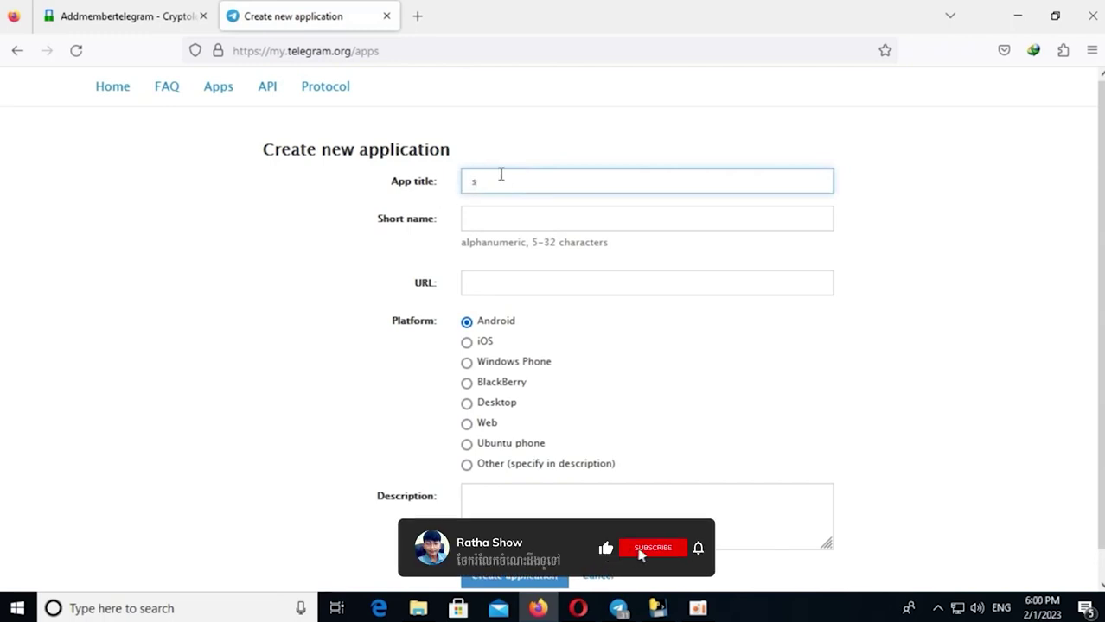
key("BackSpace")
type("Ad")
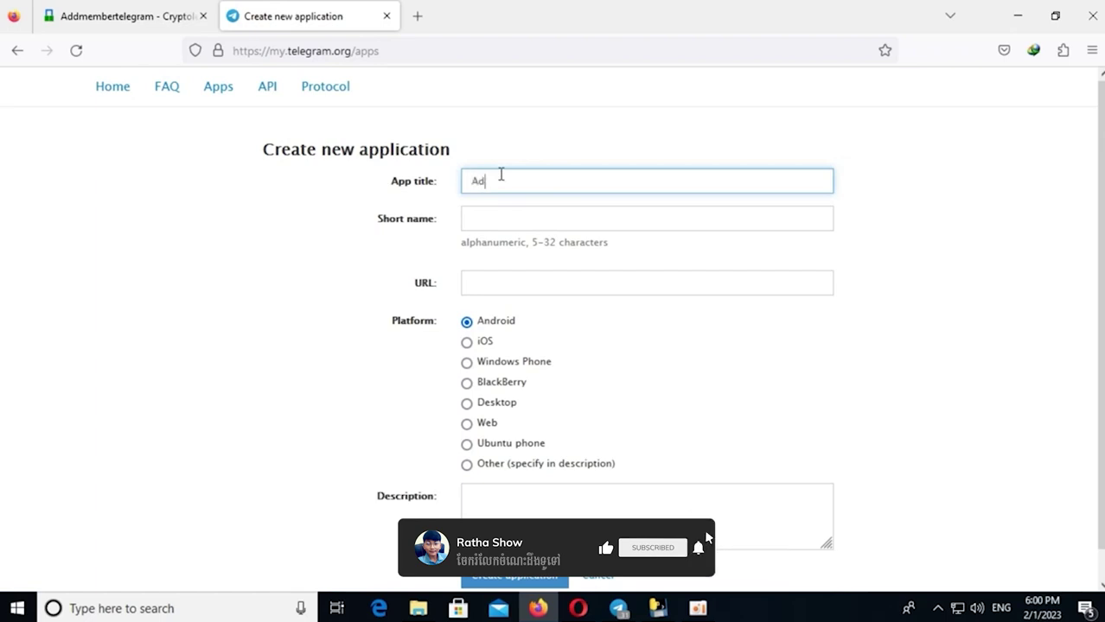
type("dmem")
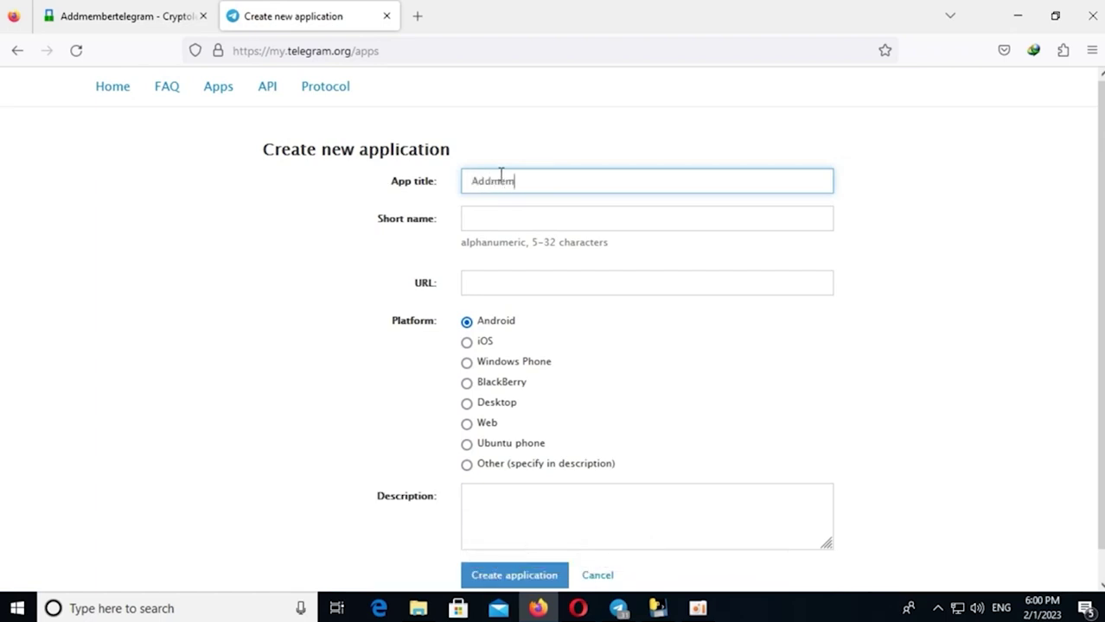
type("ber")
left_click(523, 214)
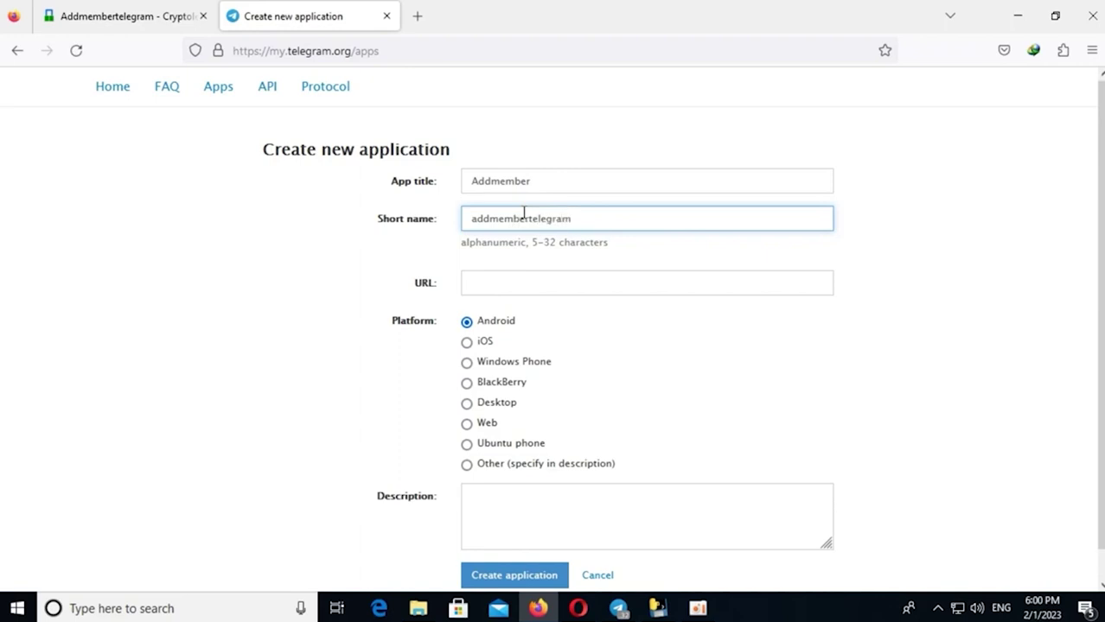
left_click(562, 284)
key("shift+Tab")
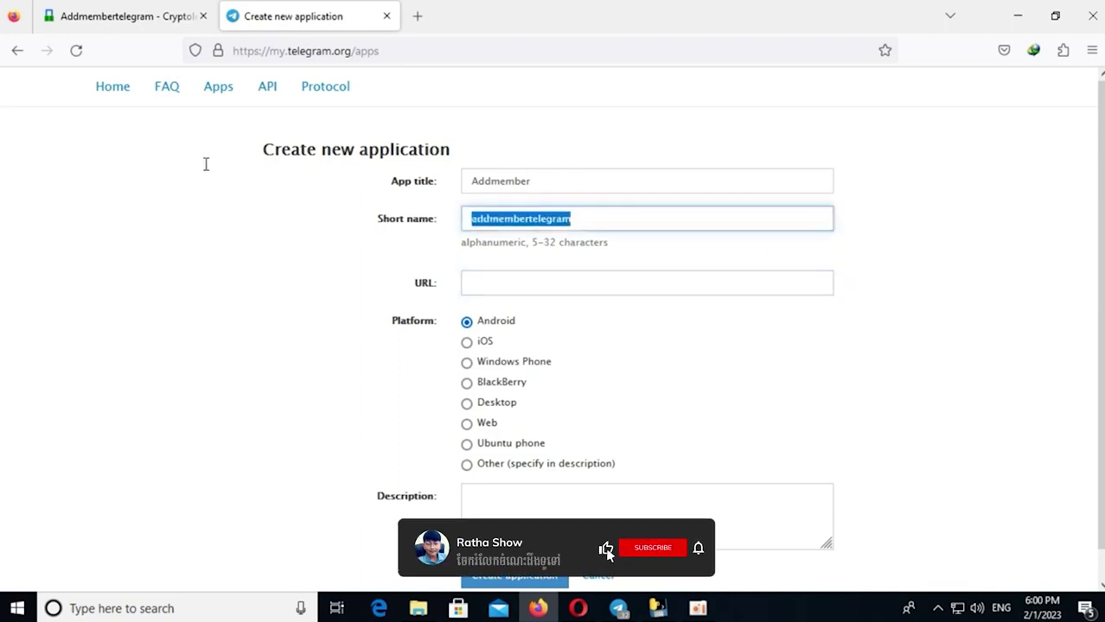
left_click(515, 283)
key("ctrl+v")
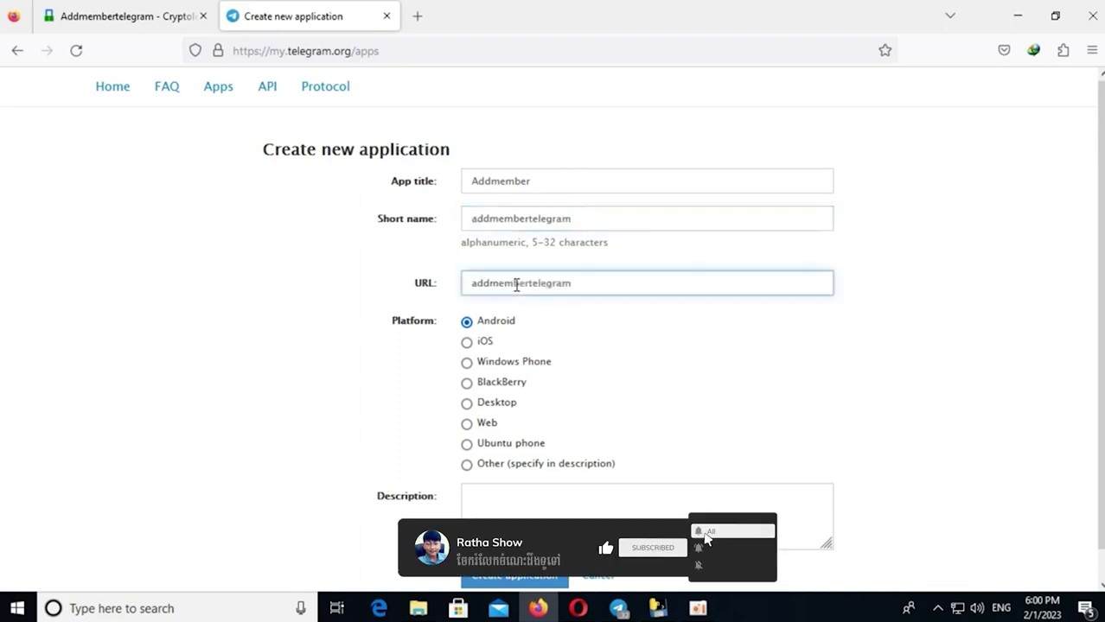
Set the platform to Desktop and create the application
left_click(500, 403)
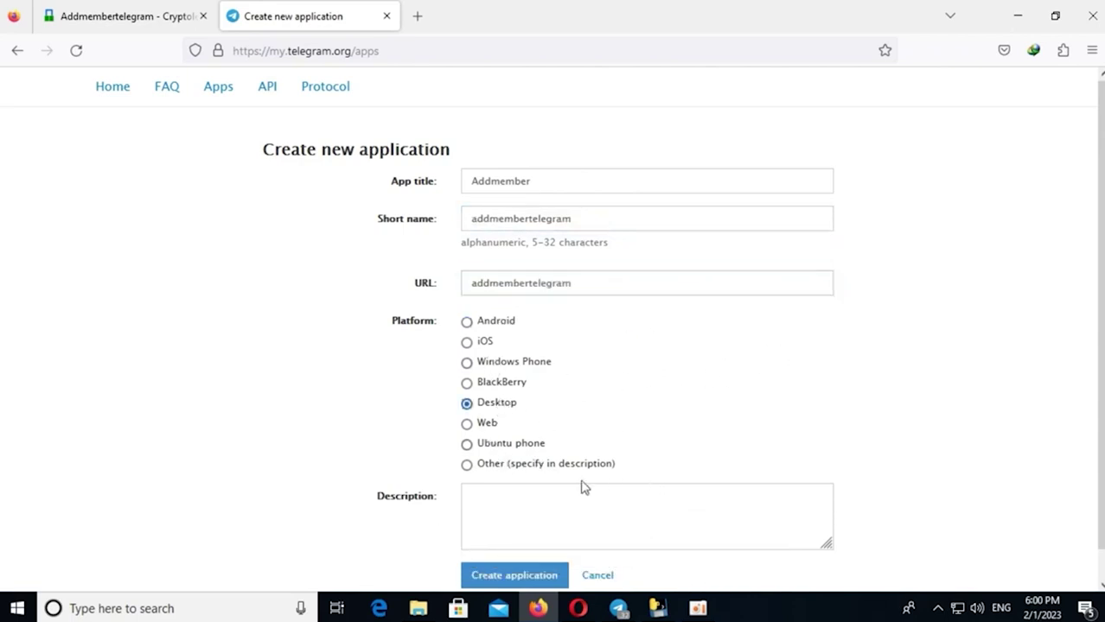
left_click(571, 515)
scroll(562, 532, "down", 1)
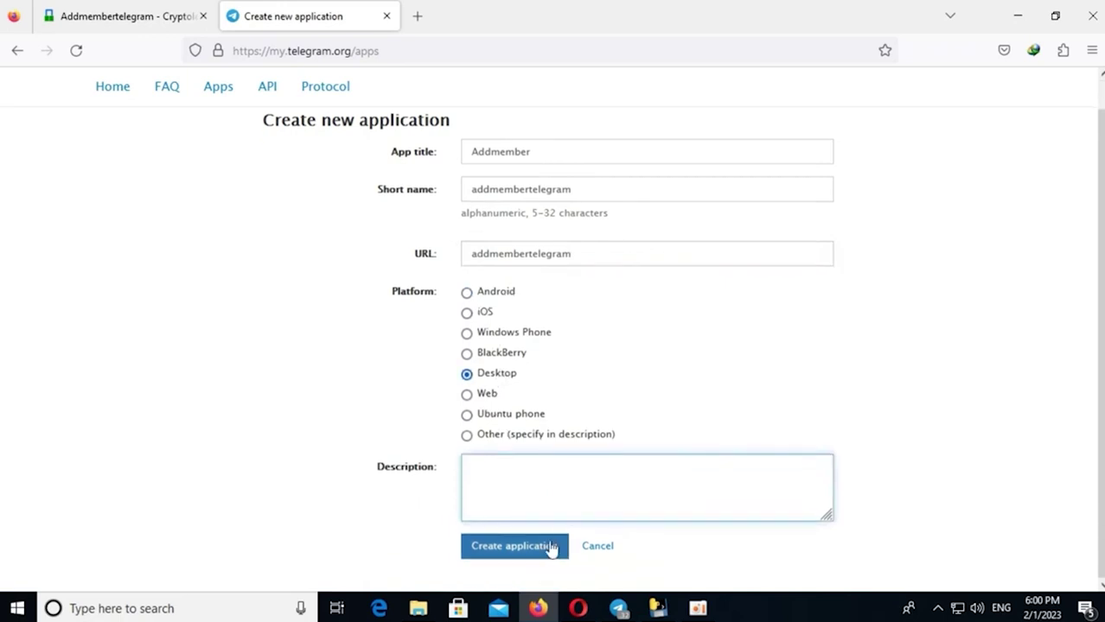
left_click(516, 546)
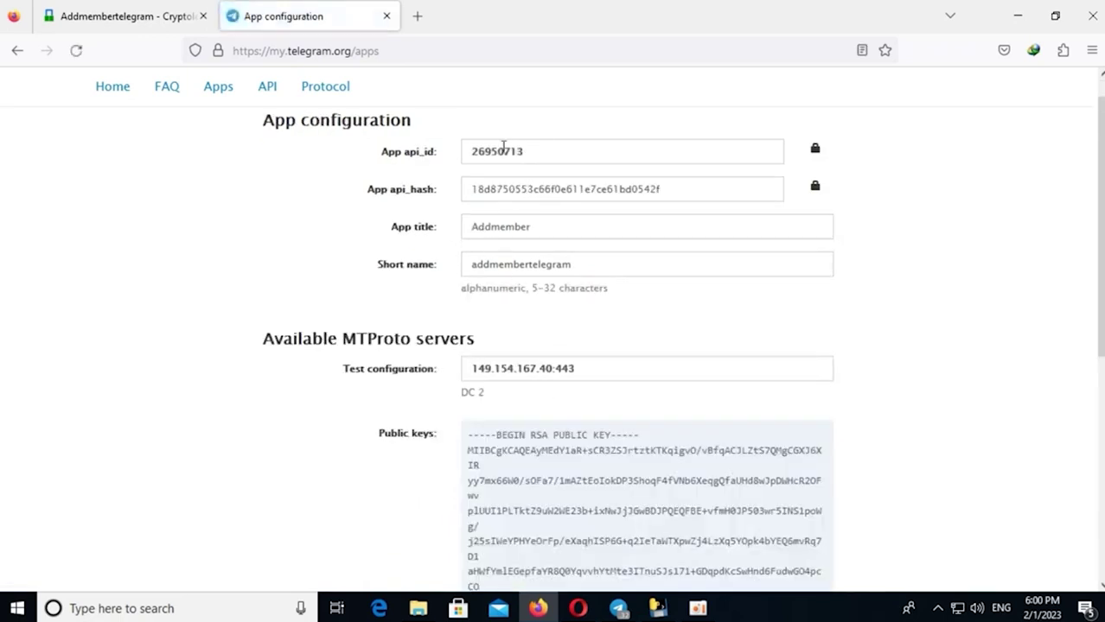
Copy the app's api_id and submit it at the console's API ID prompt
left_click_drag(385, 160, 448, 160)
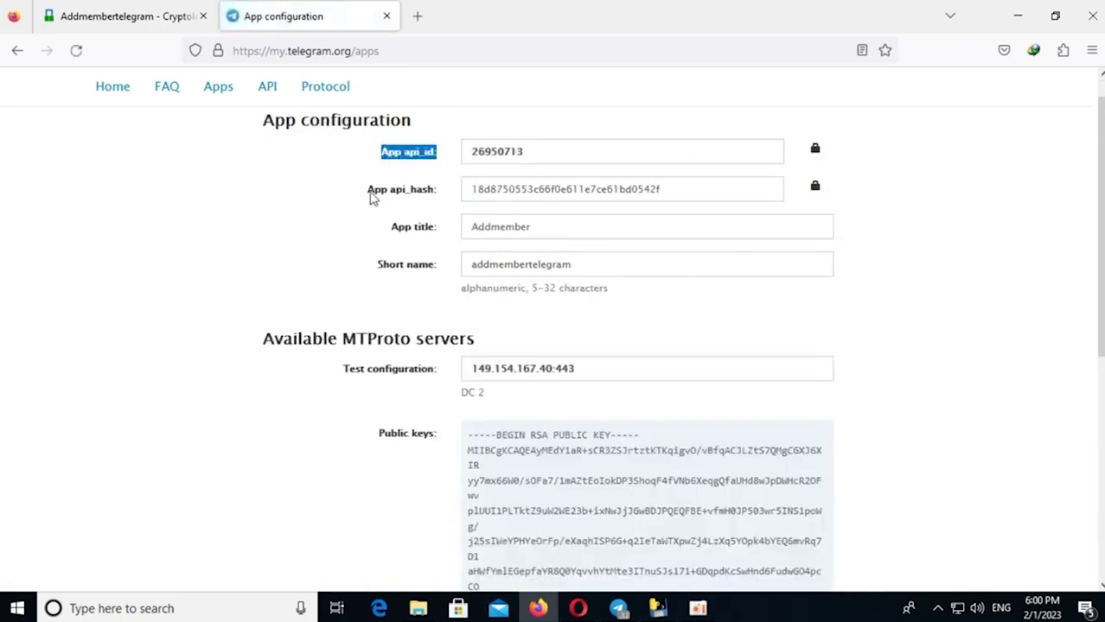
left_click(370, 199)
left_click_drag(350, 198, 414, 277)
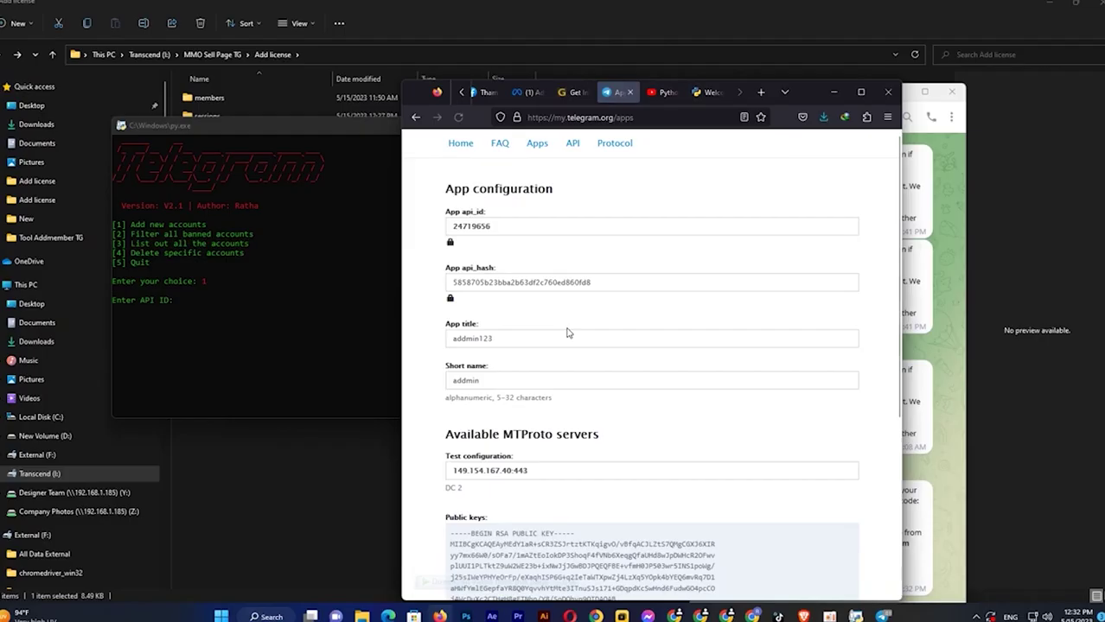
left_click_drag(807, 90, 893, 78)
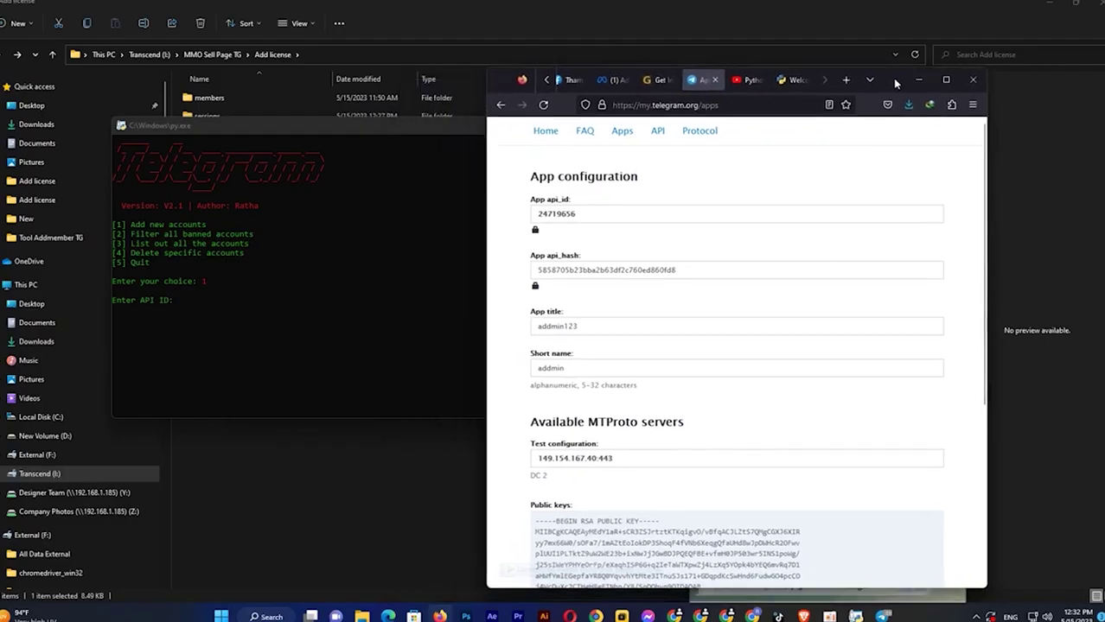
double_click(560, 215)
left_click(567, 203)
left_click(186, 303)
key("Return")
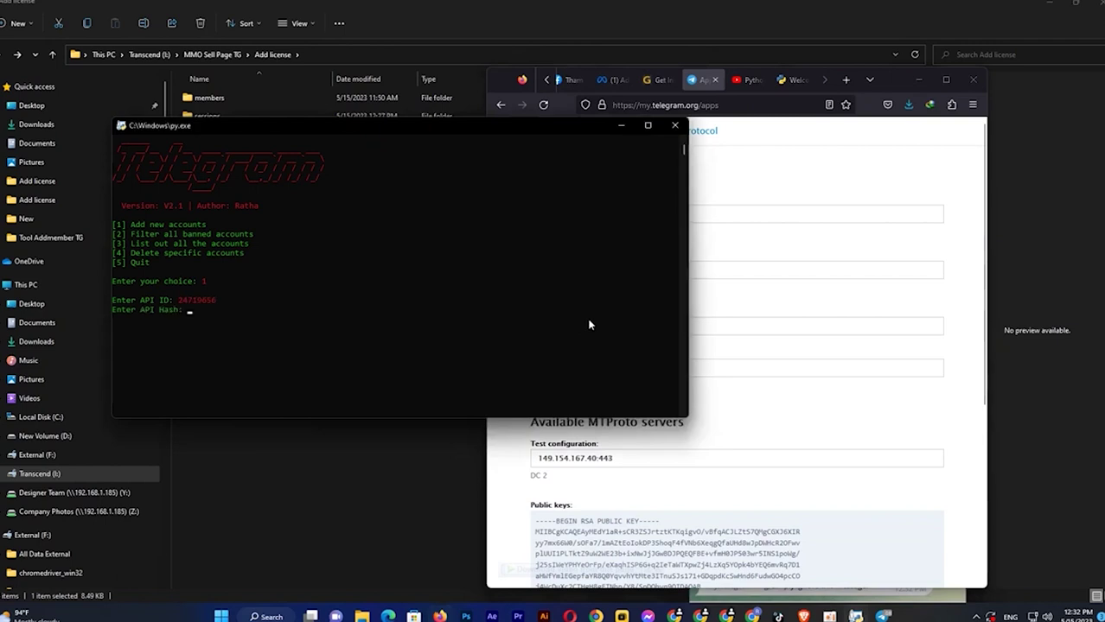
Copy the app's api_hash and submit it at the console's API hash prompt
left_click(795, 225)
double_click(566, 270)
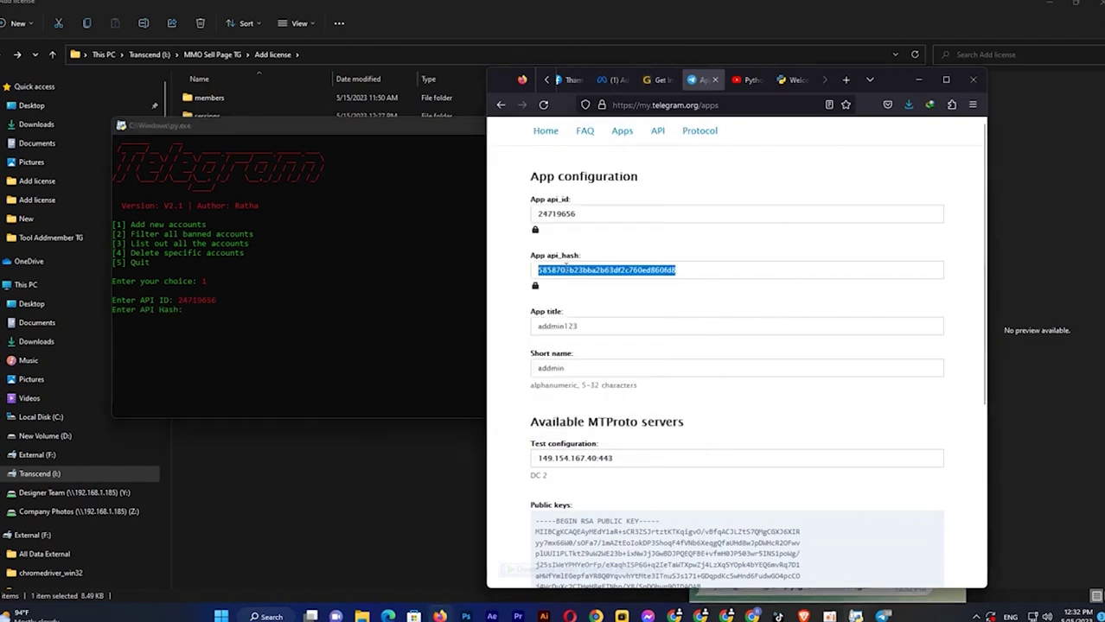
left_click(206, 320)
key("ctrl+v")
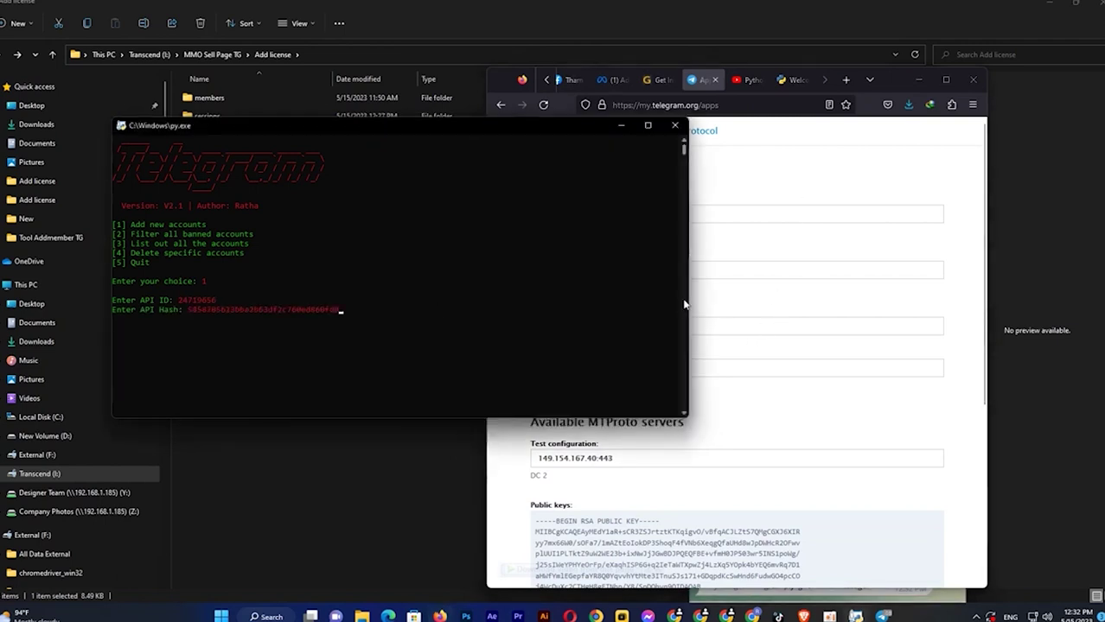
key("Return")
left_click(837, 232)
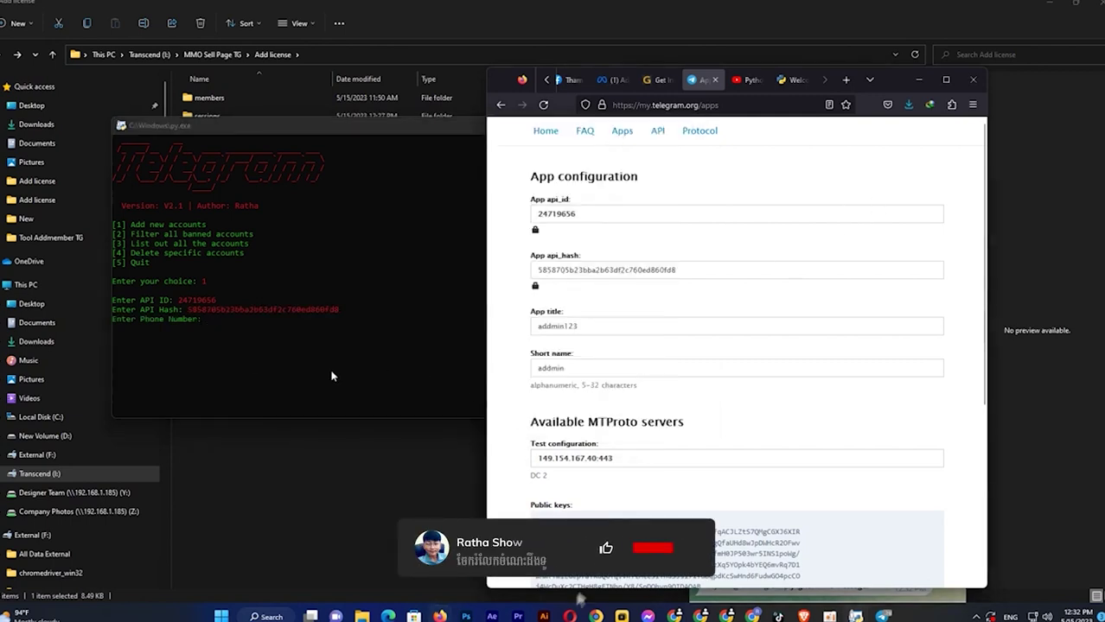
Copy the account's phone number from Telegram Desktop's Settings
left_click(878, 615)
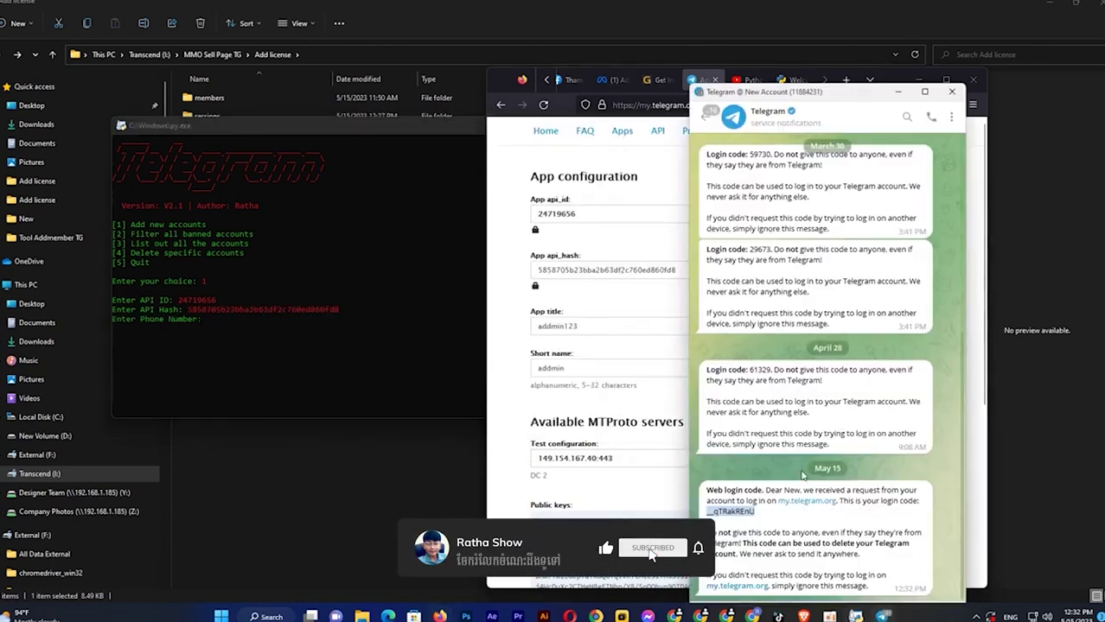
key("Escape")
left_click(705, 116)
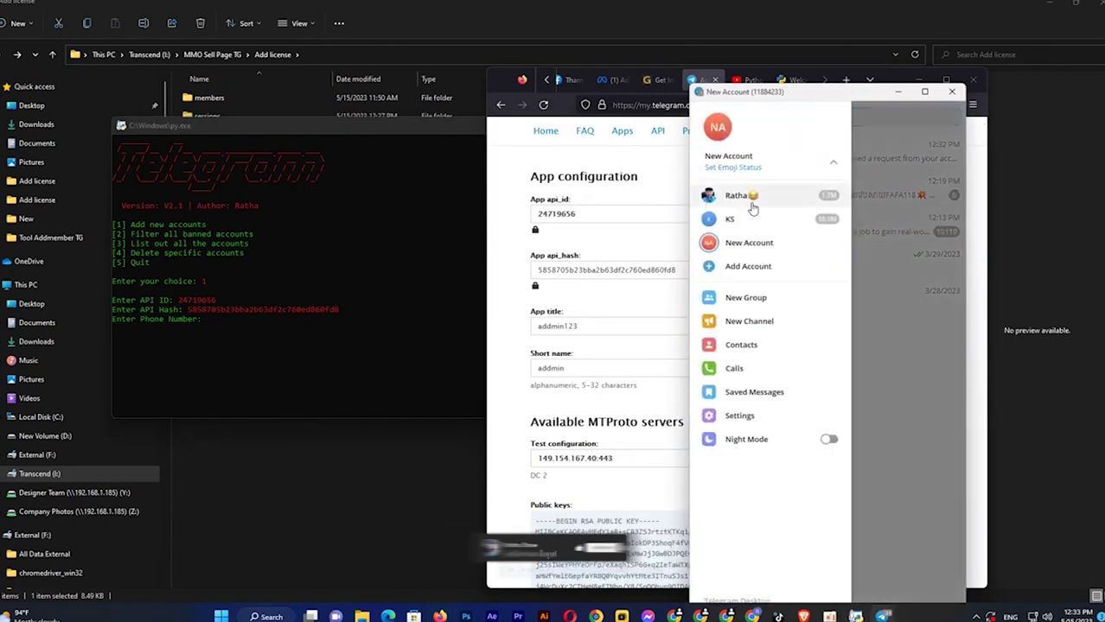
left_click(738, 417)
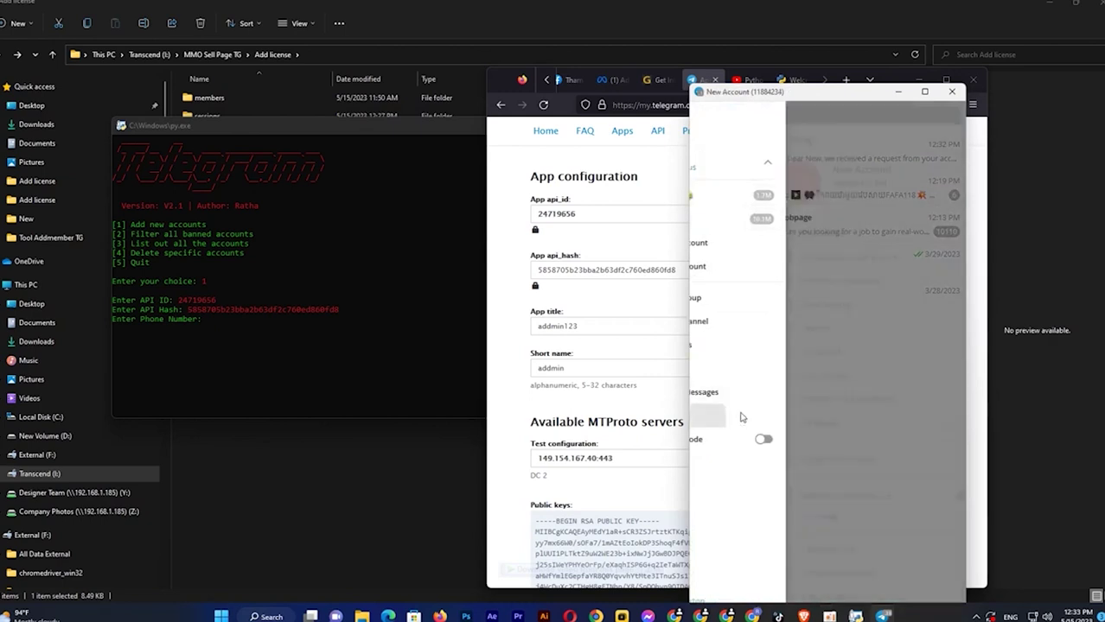
left_click_drag(785, 184, 839, 182)
key("ctrl+c")
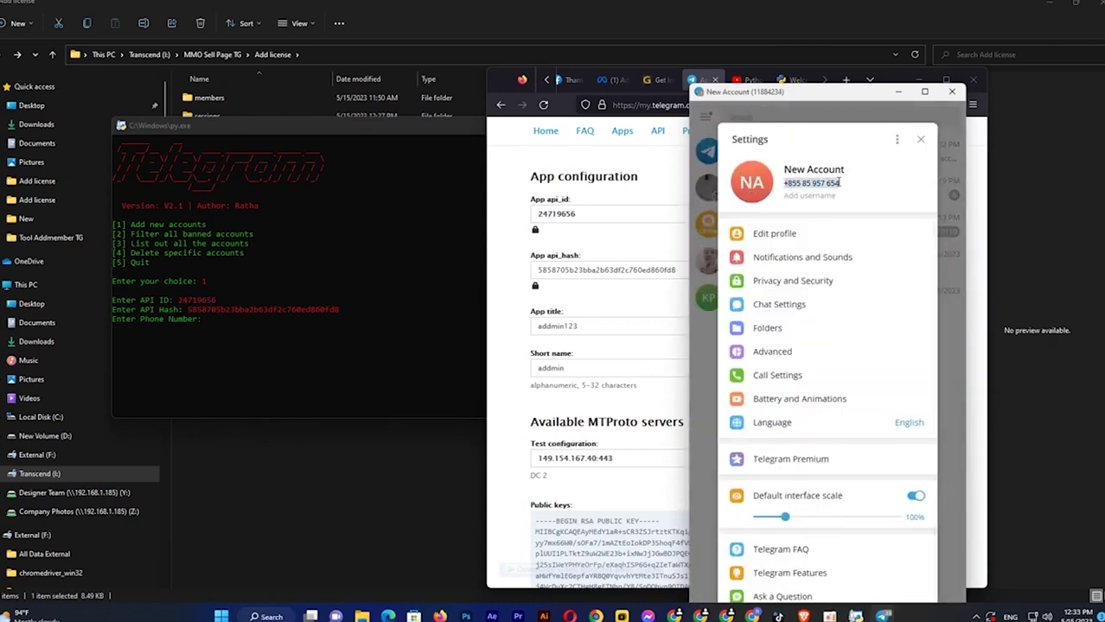
left_click(920, 139)
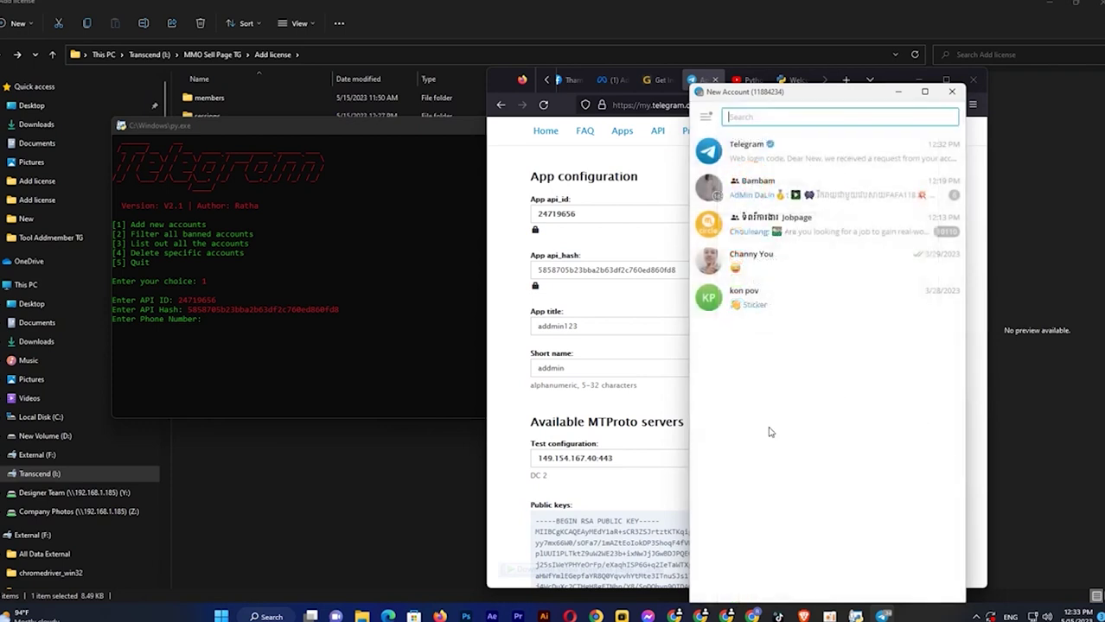
Paste the number into the chat search box, remove both spaces, and select it
key("ctrl+v")
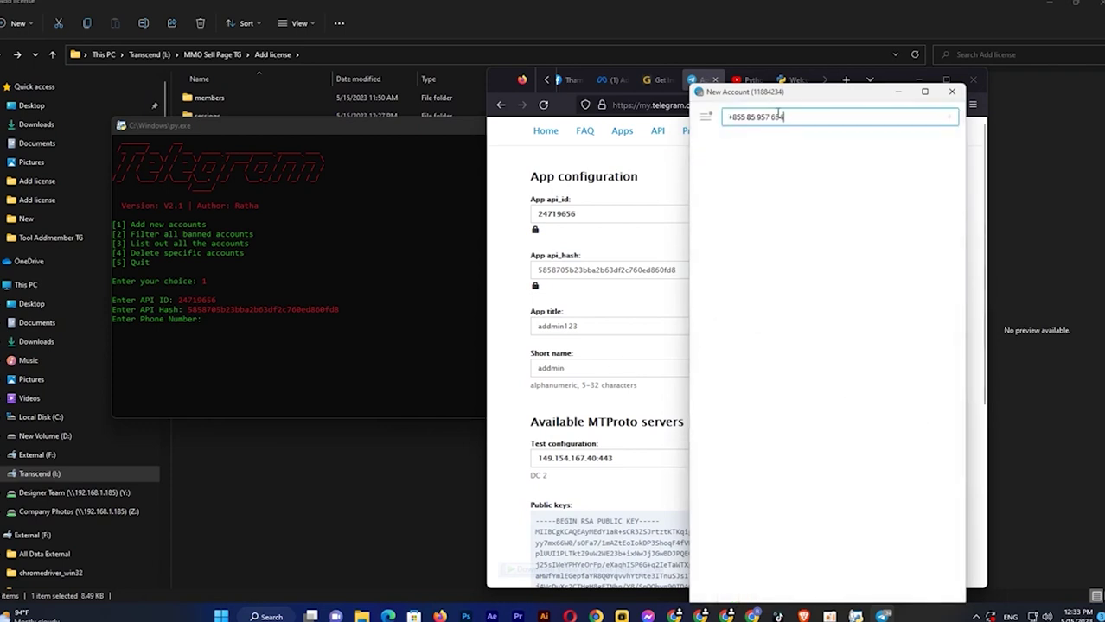
left_click(770, 117)
key("BackSpace")
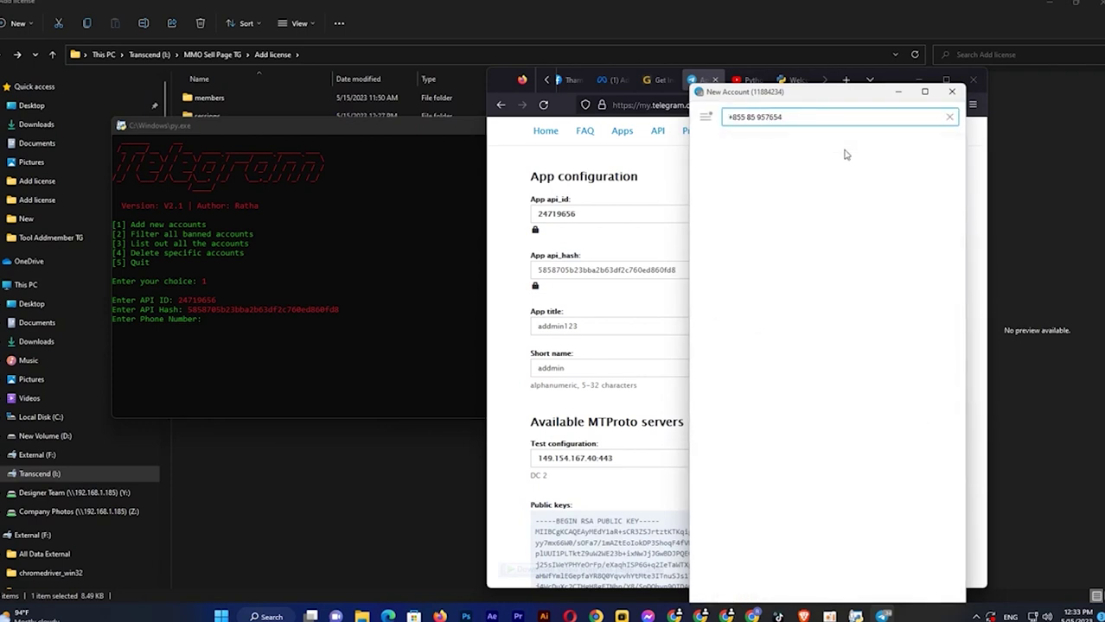
key("Left")
key("Left")
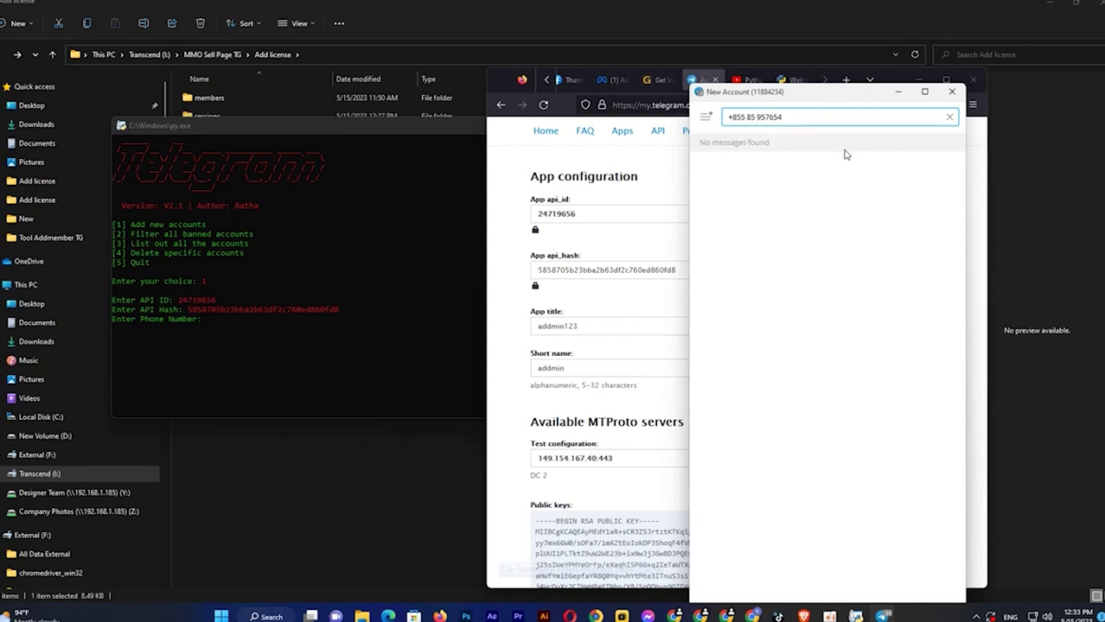
key("BackSpace")
key("BackSpace")
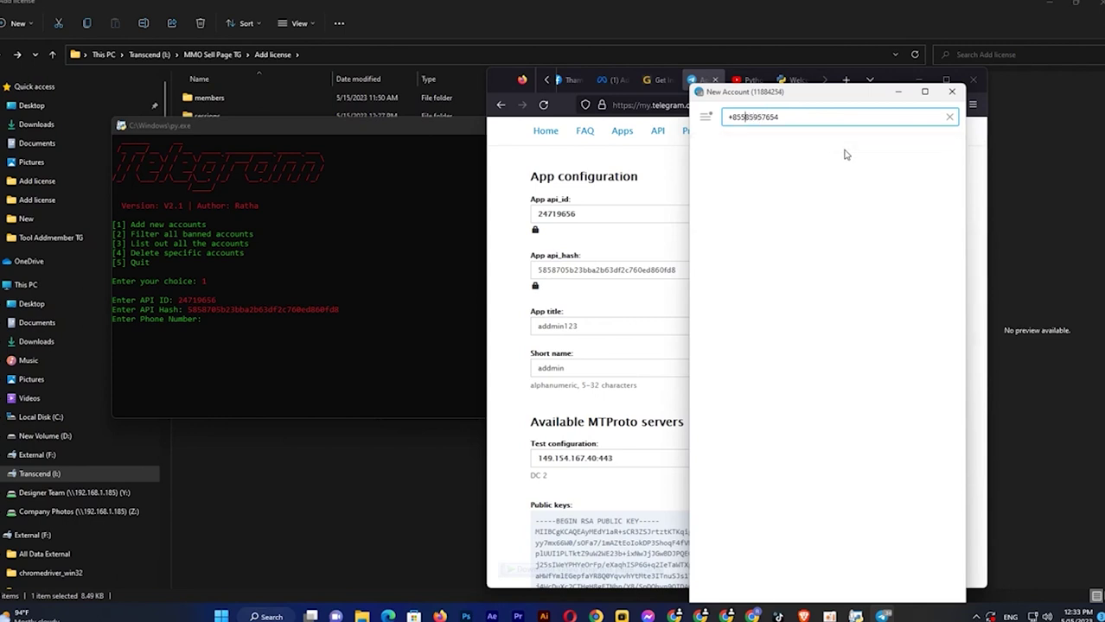
key("ctrl+a")
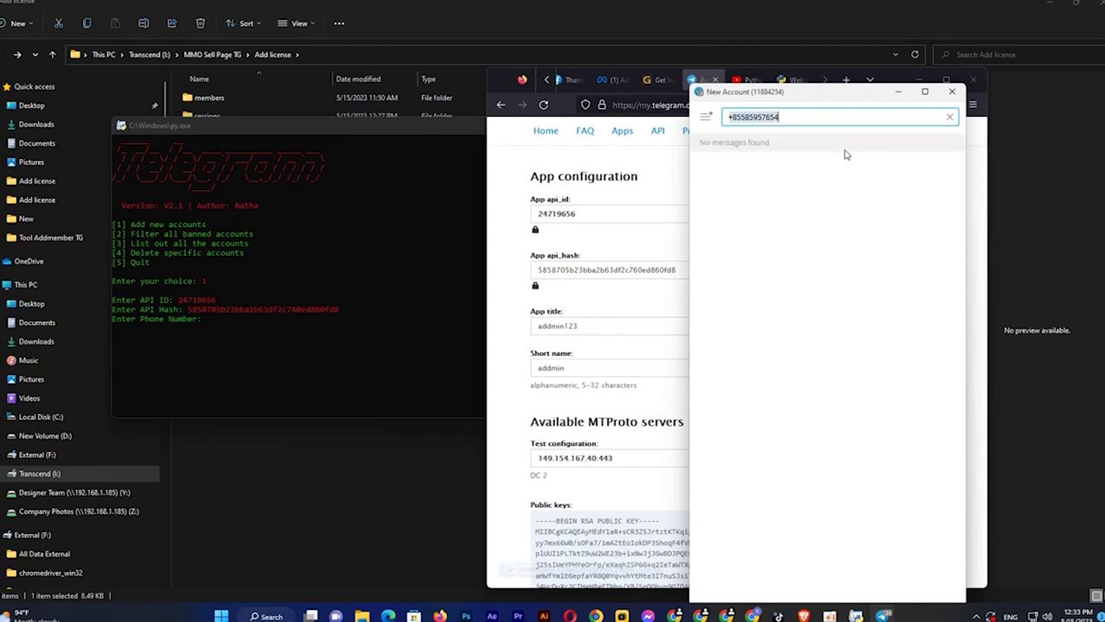
left_click(216, 327)
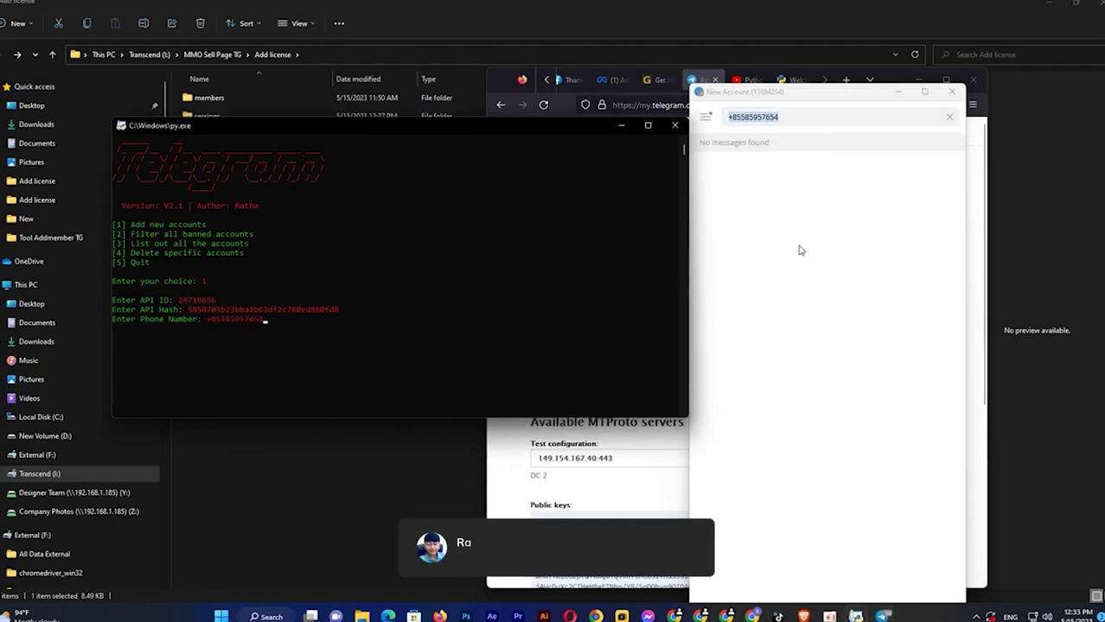
Submit the phone number and answer 'n' to adding more accounts
key("Return")
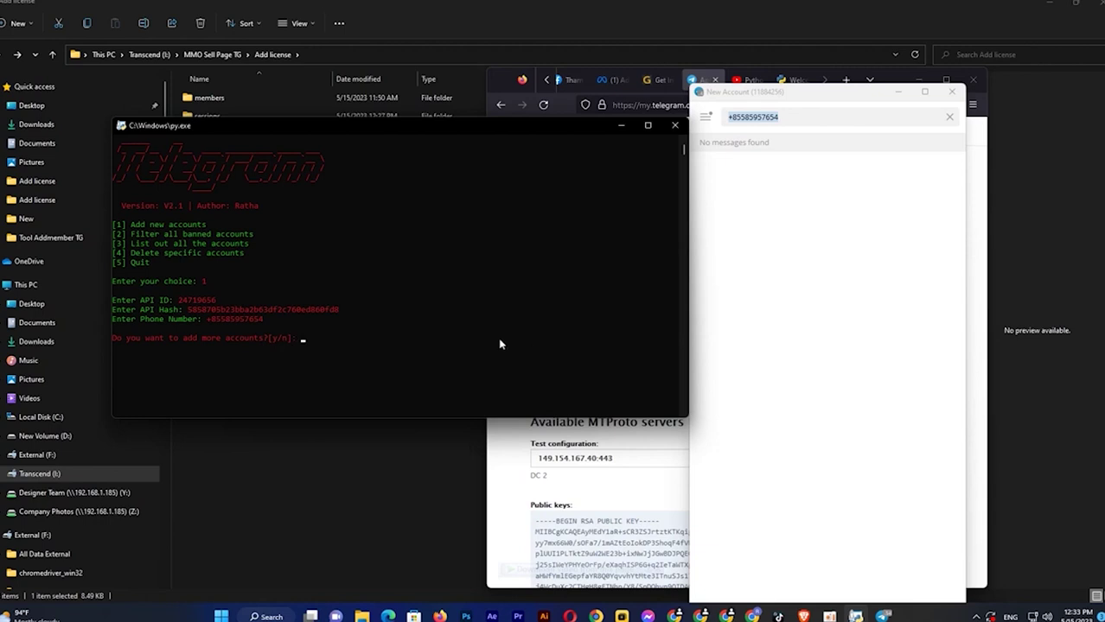
left_click(300, 344)
type("n")
key("Return")
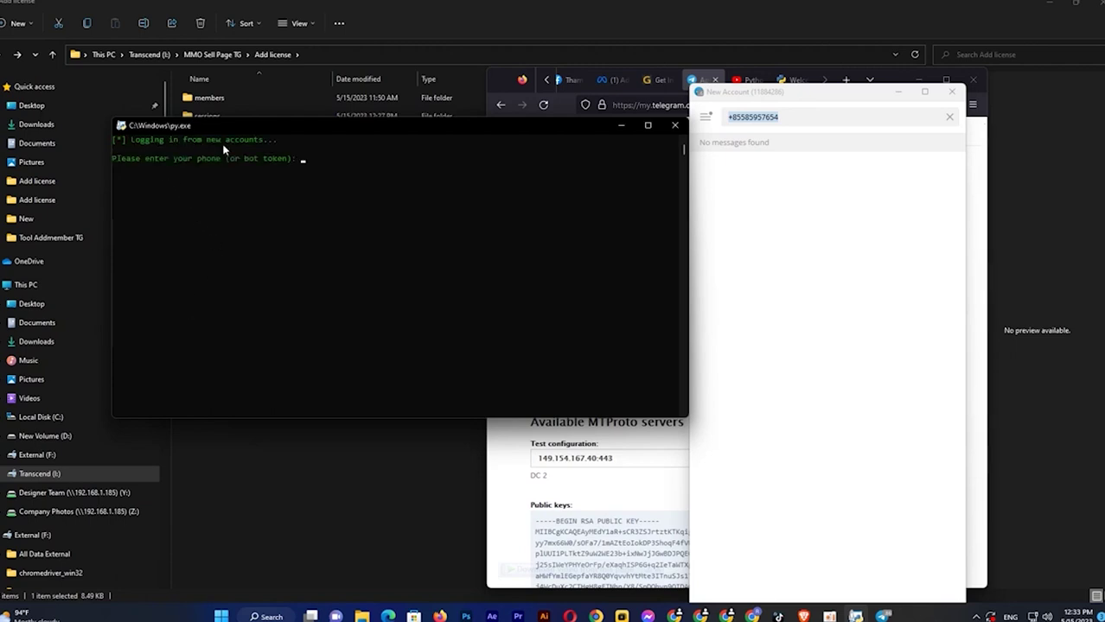
Copy the phone number from Telegram's search box and paste it at the login prompt
right_click(761, 117)
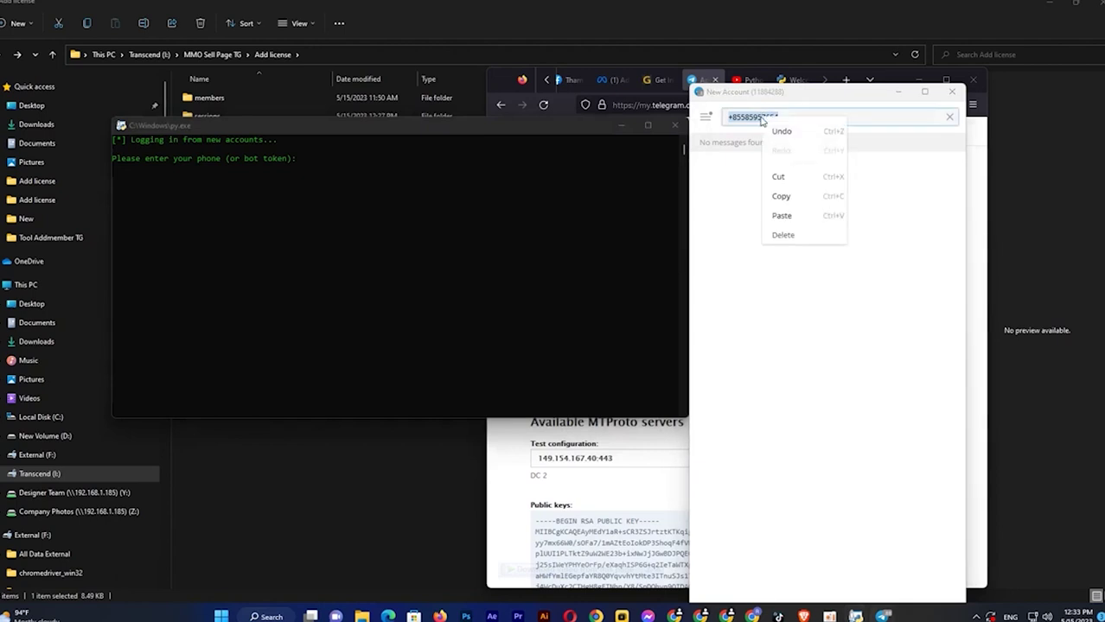
left_click(783, 192)
right_click(379, 172)
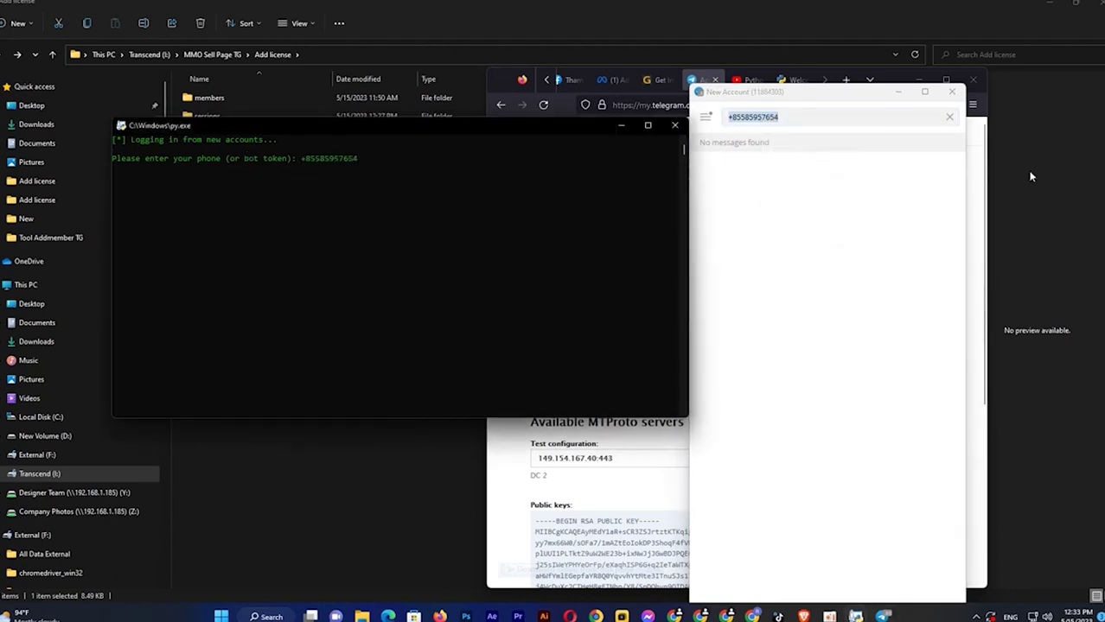
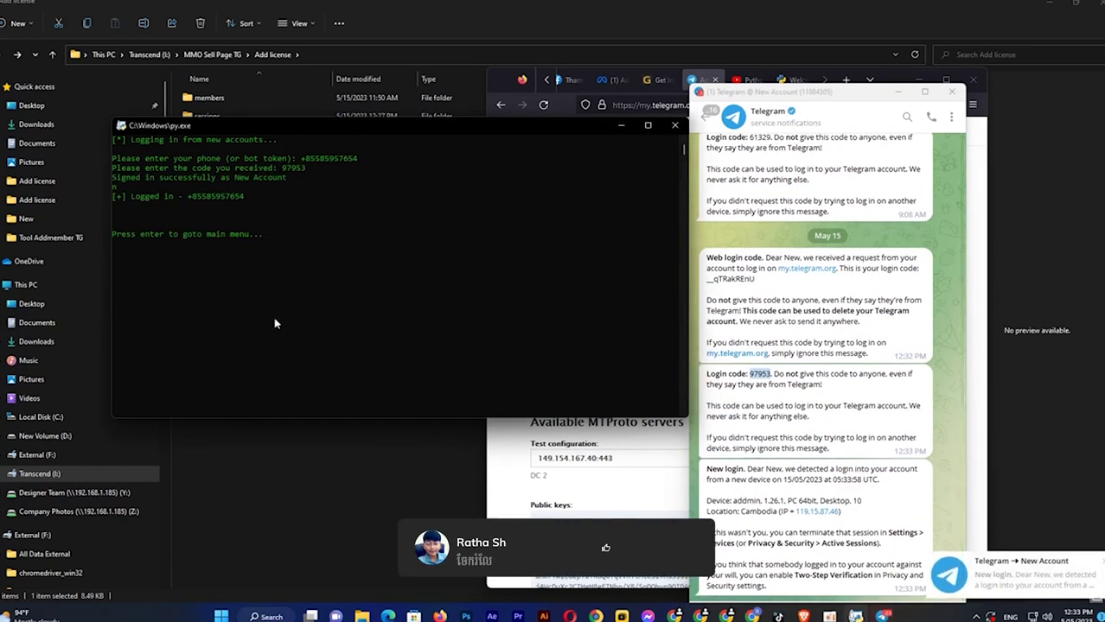
Return from the login success screen to the account manager's five-option main menu
left_click(271, 237)
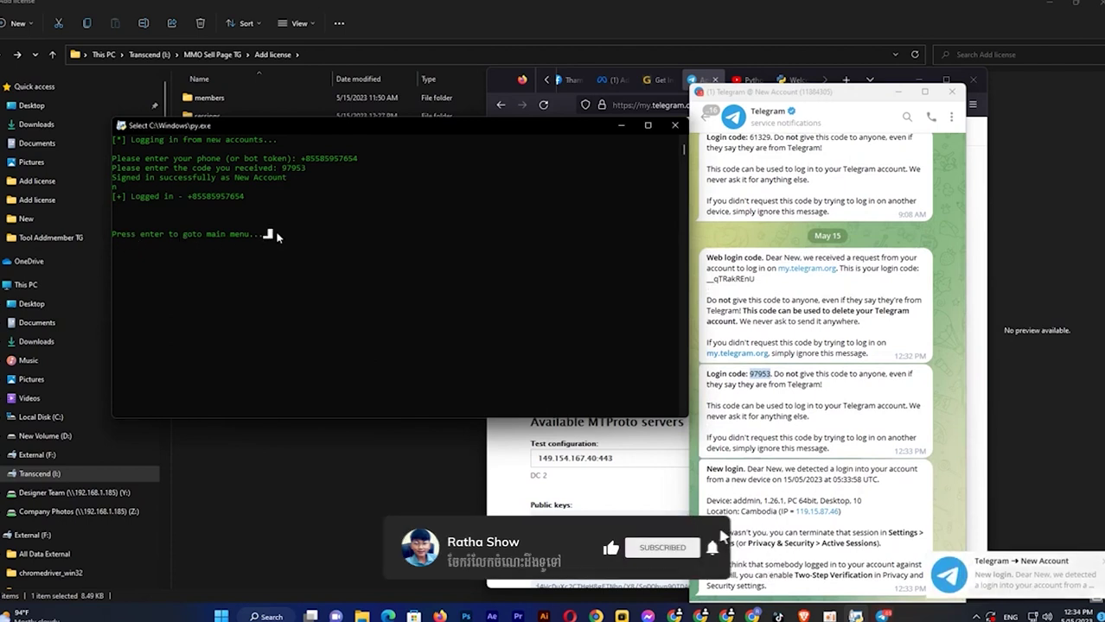
key("Return")
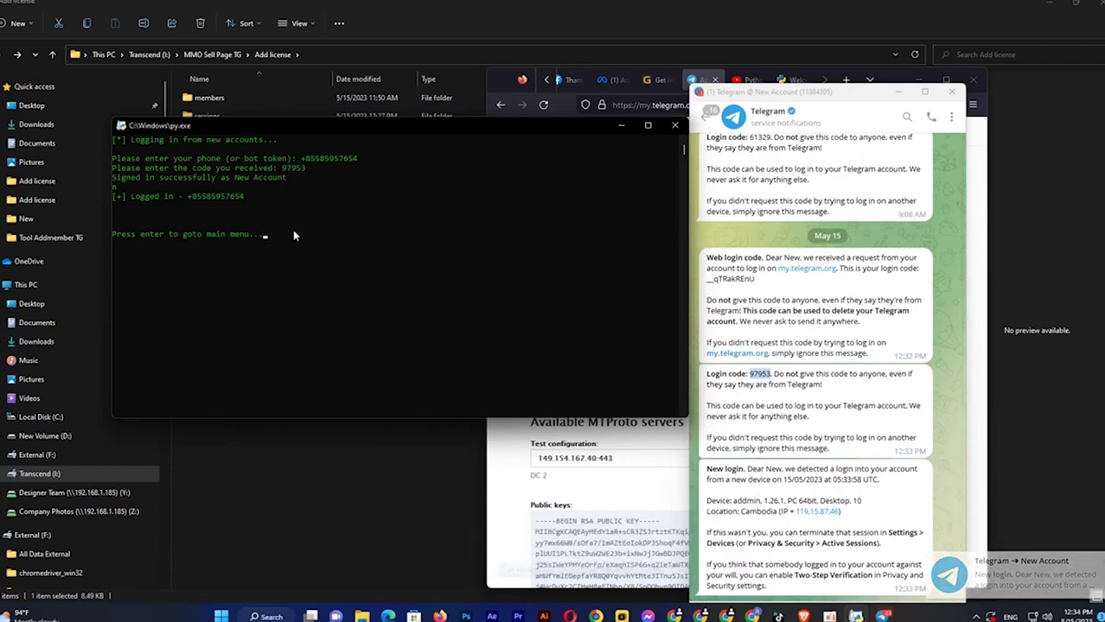
left_click_drag(343, 124, 517, 124)
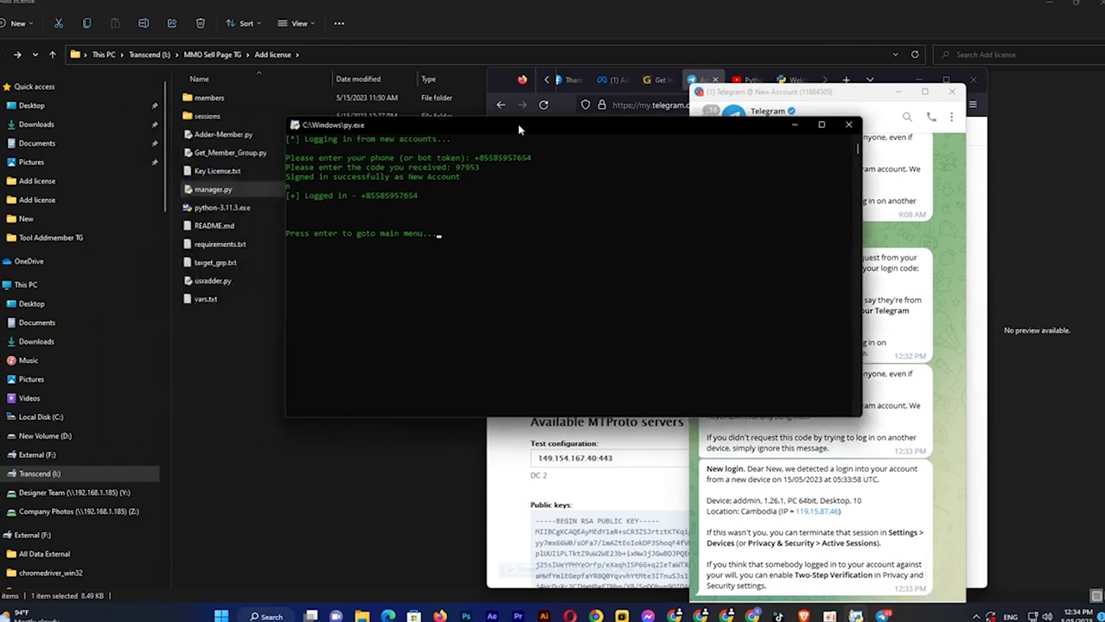
left_click(441, 241)
key("Return")
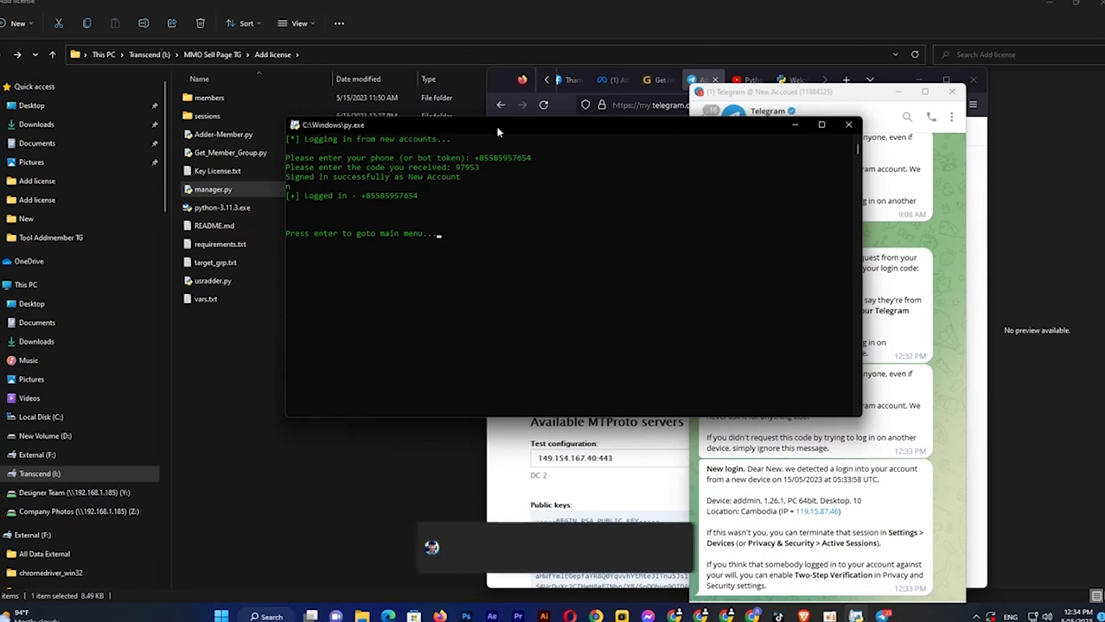
left_click_drag(496, 127, 562, 120)
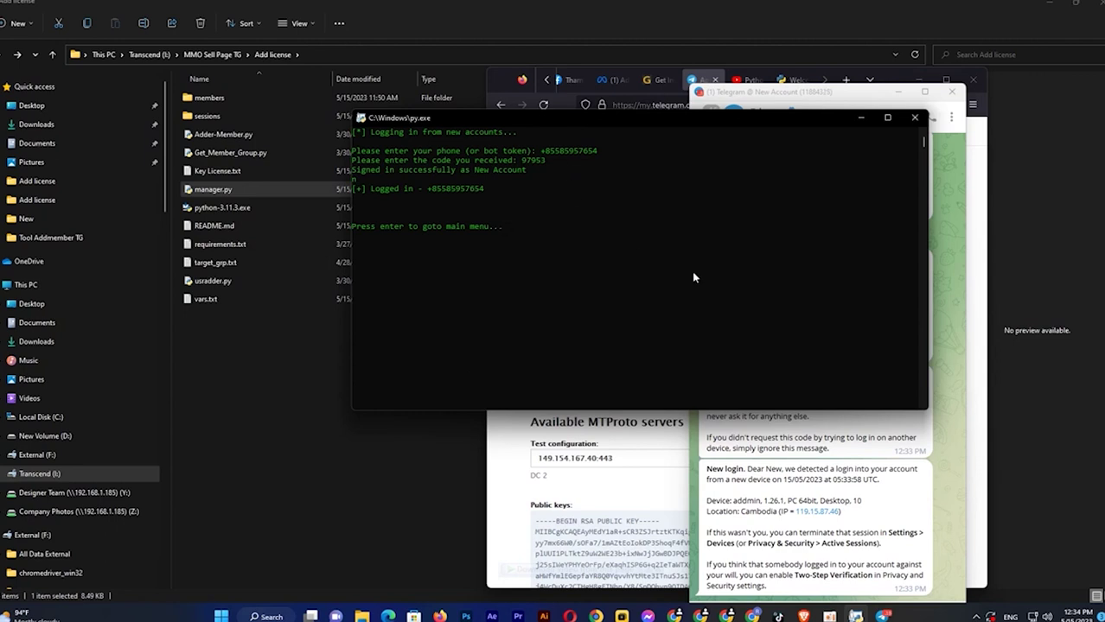
left_click(828, 617)
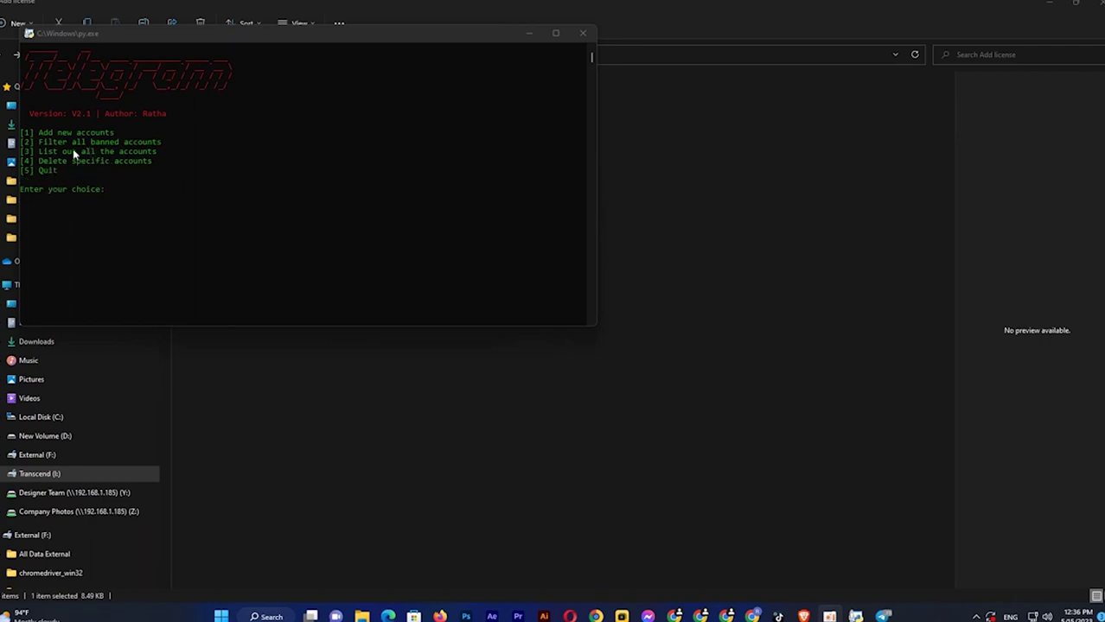
List the single saved account with option 3, then minimize the manager to show Add license
left_click(113, 195)
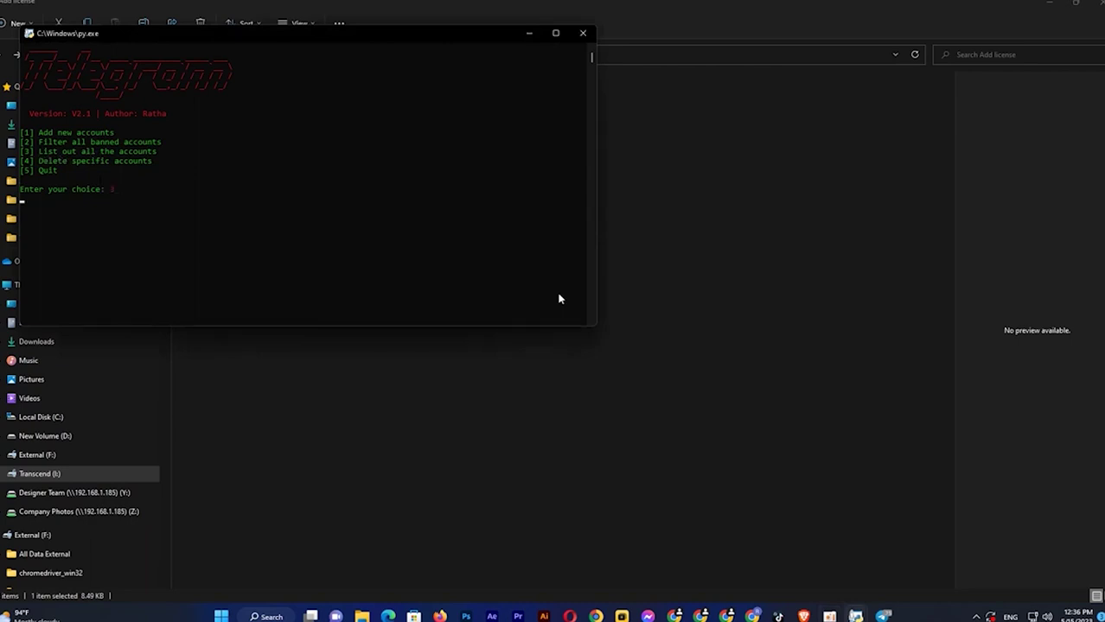
left_click_drag(21, 237, 327, 237)
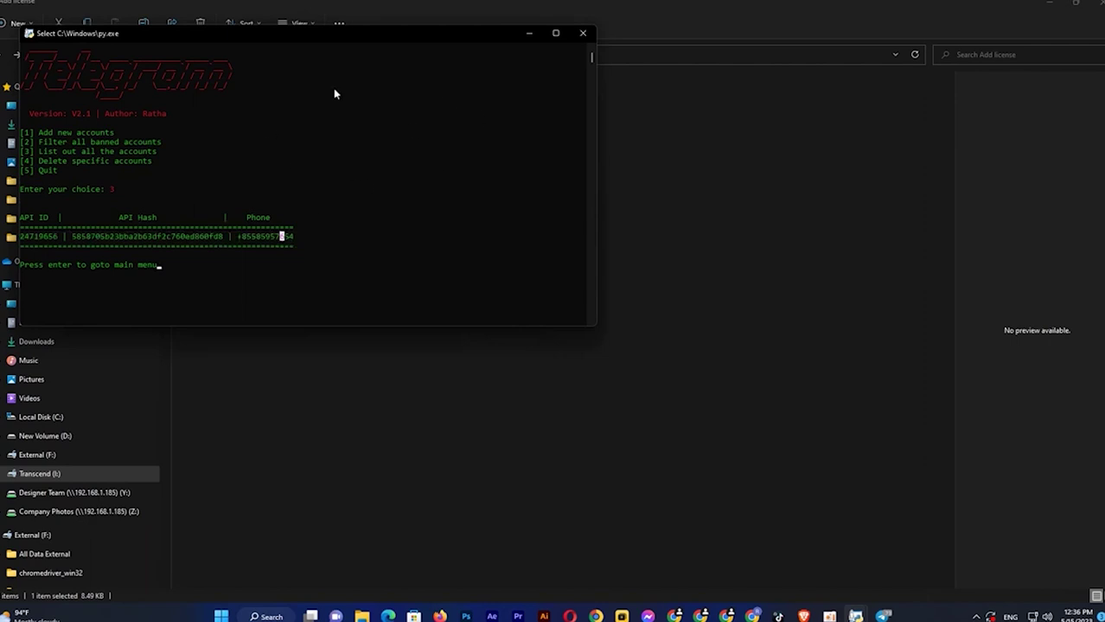
left_click(528, 34)
left_click(358, 407)
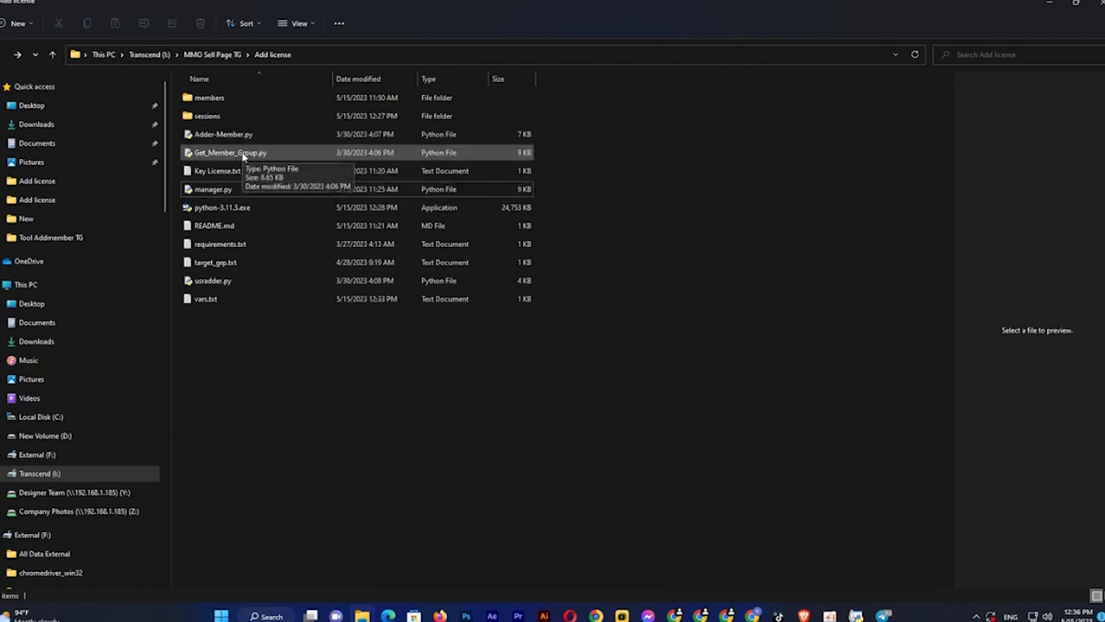
Run Get_Member_Group.py and show the Jobpage group info (3,868 members) beside it
double_click(302, 152)
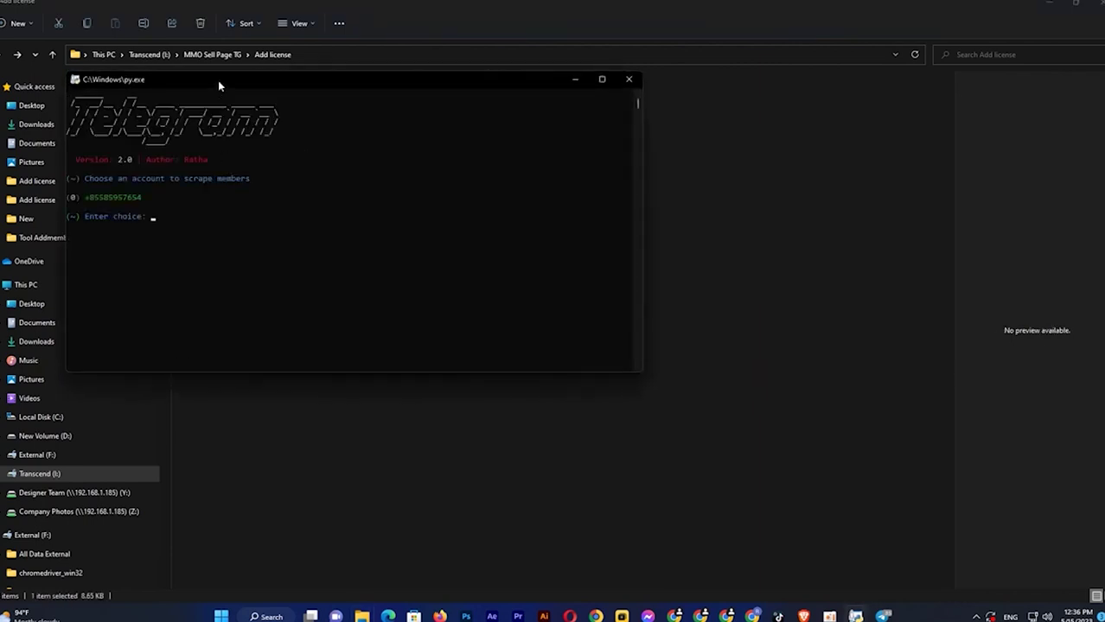
left_click_drag(217, 80, 465, 133)
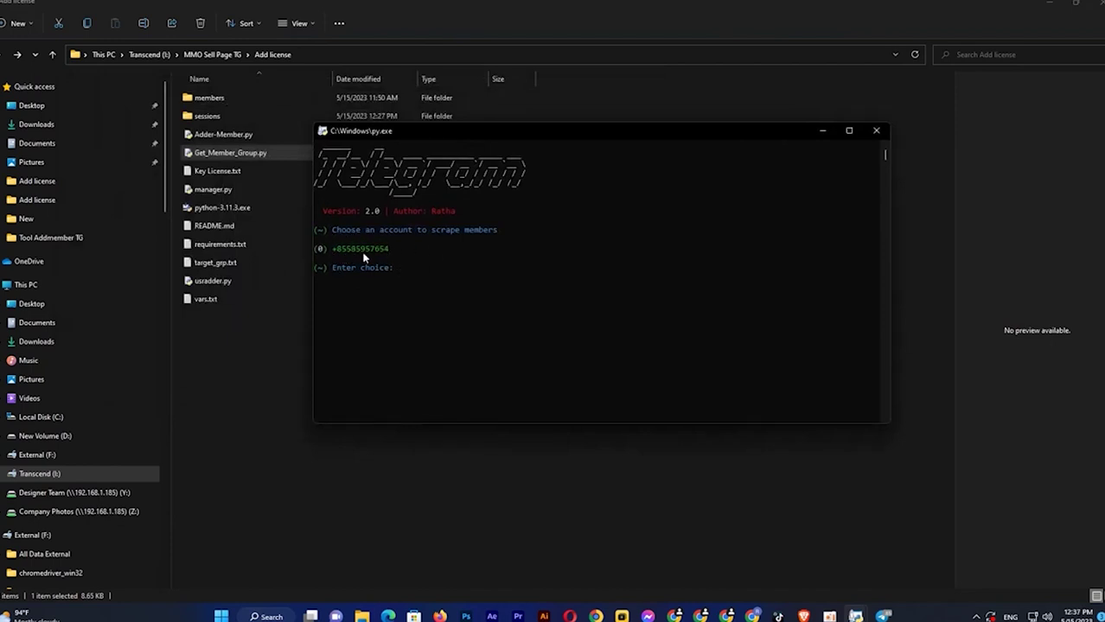
left_click(882, 616)
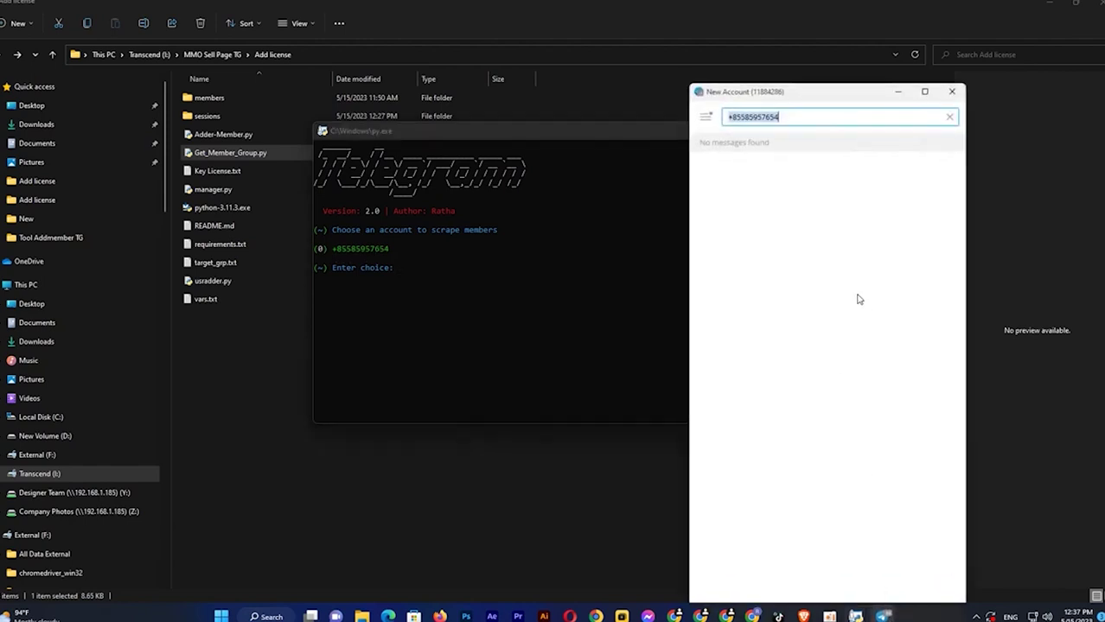
left_click(948, 119)
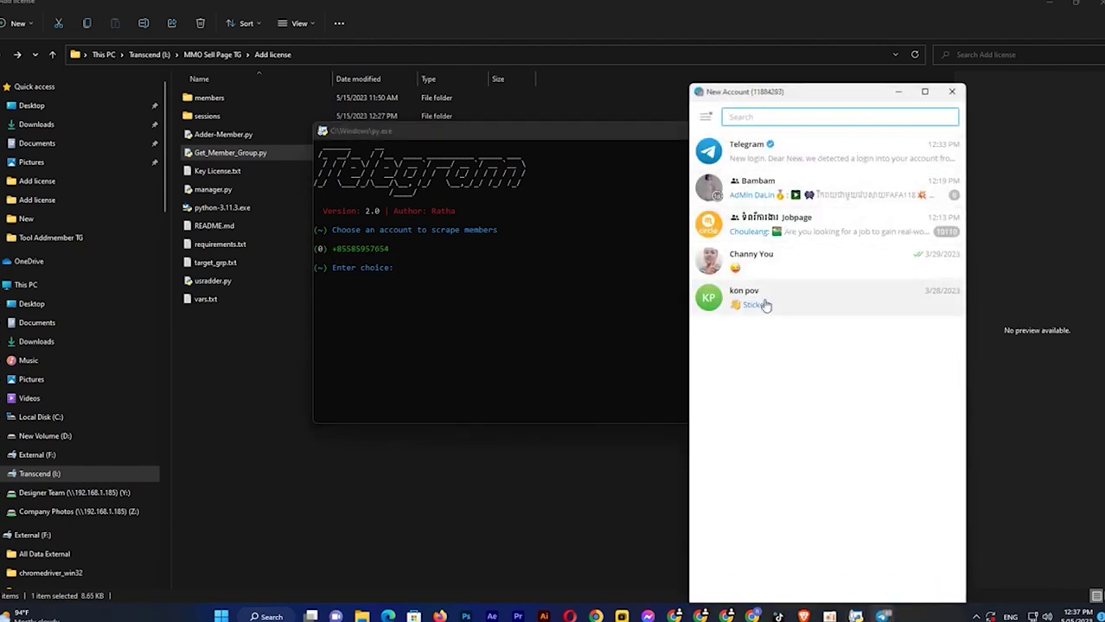
left_click(773, 238)
left_click(783, 112)
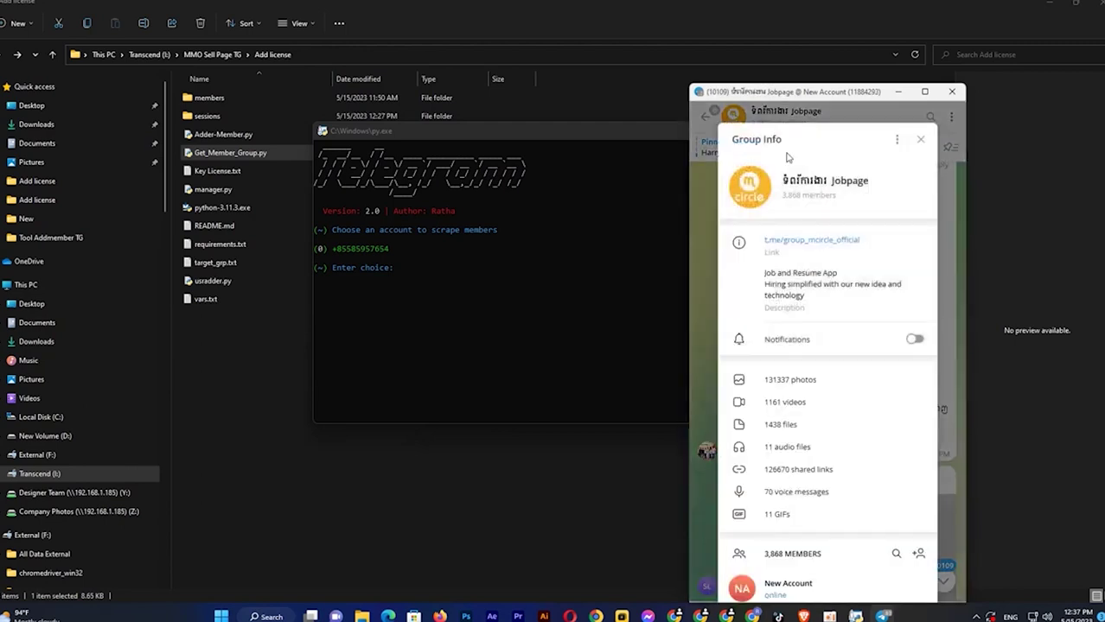
left_click(424, 281)
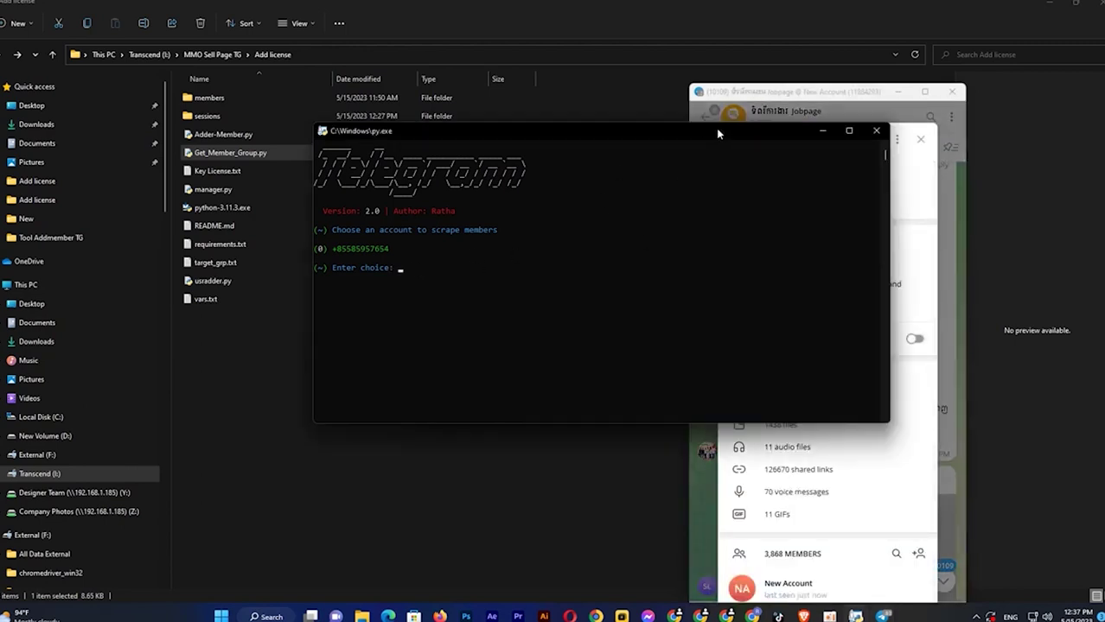
left_click_drag(718, 133, 585, 139)
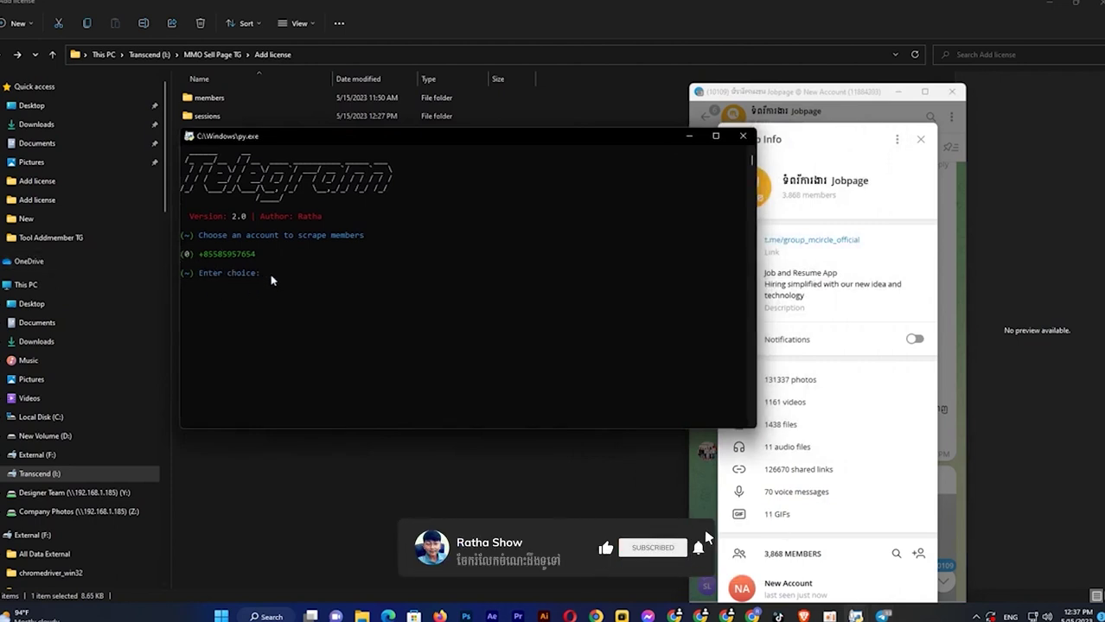
Choose account 0 in the scraper and copy the Jobpage group's link in Telegram
type("0")
key("Return")
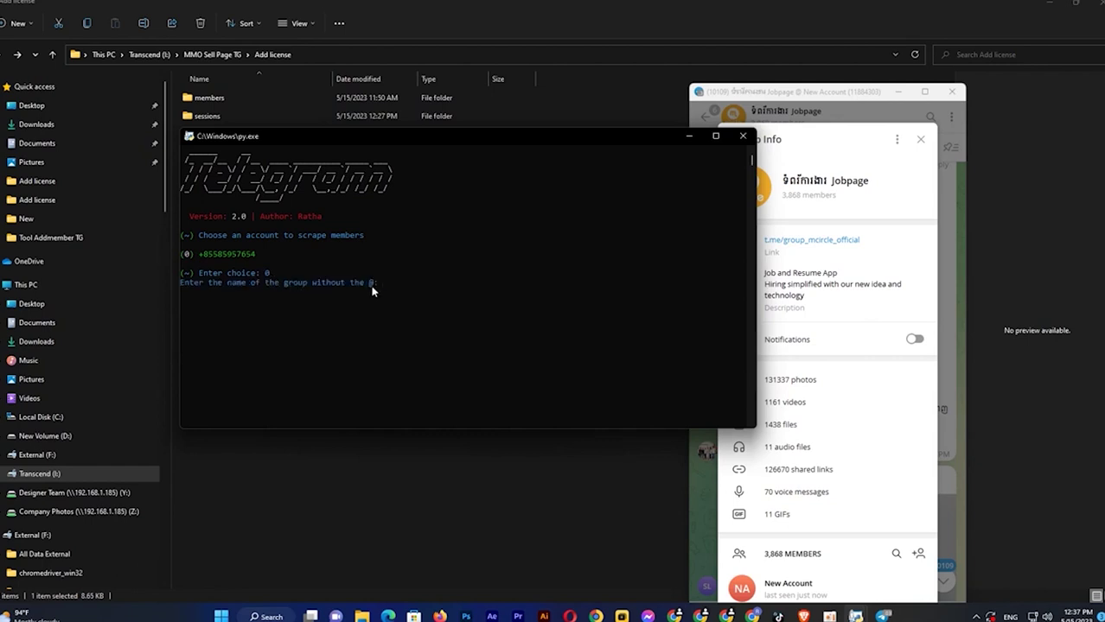
left_click(867, 246)
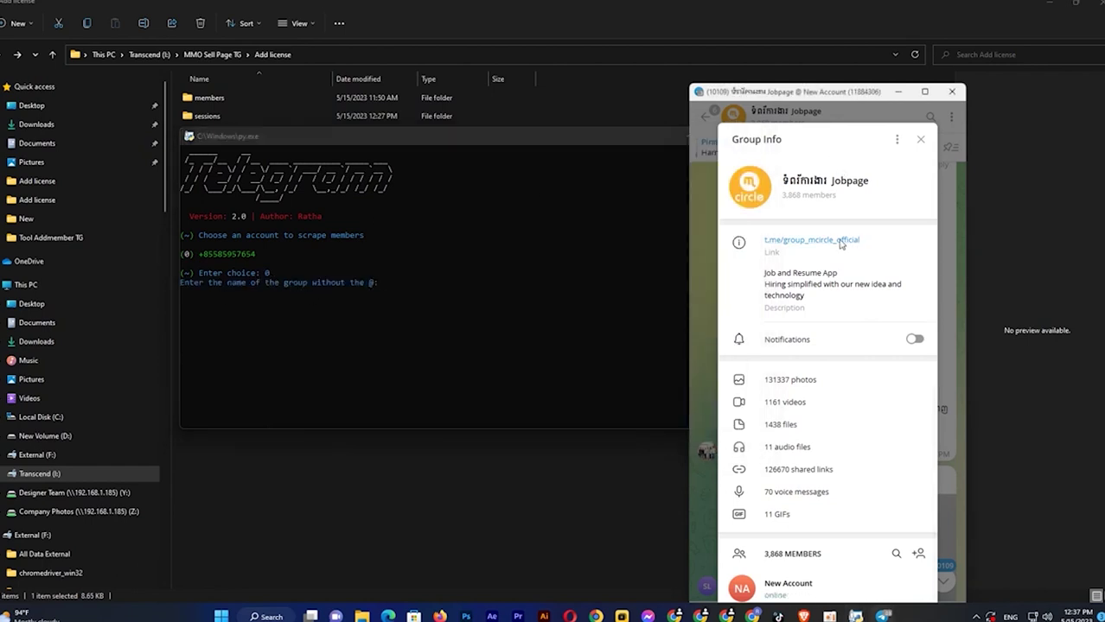
right_click(813, 245)
left_click(842, 258)
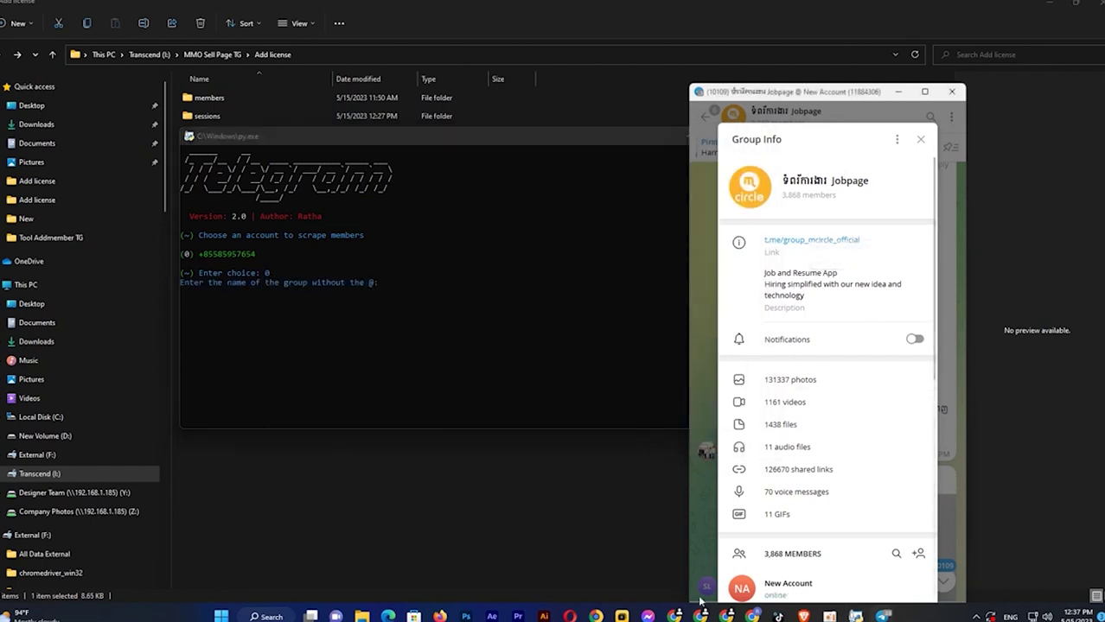
left_click(922, 141)
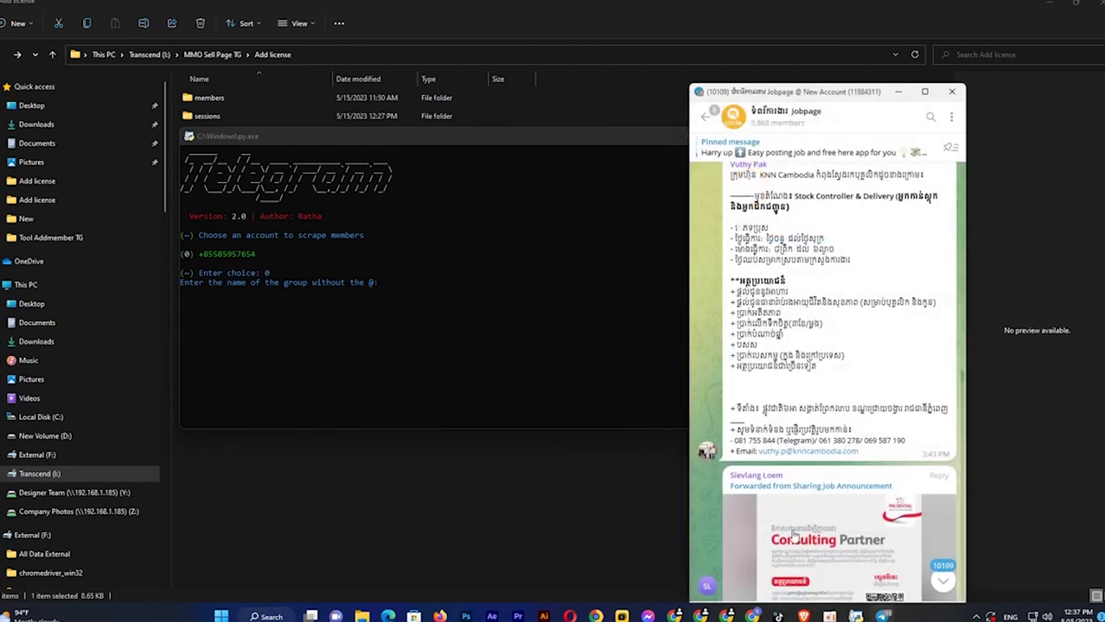
left_click_drag(823, 91, 826, 32)
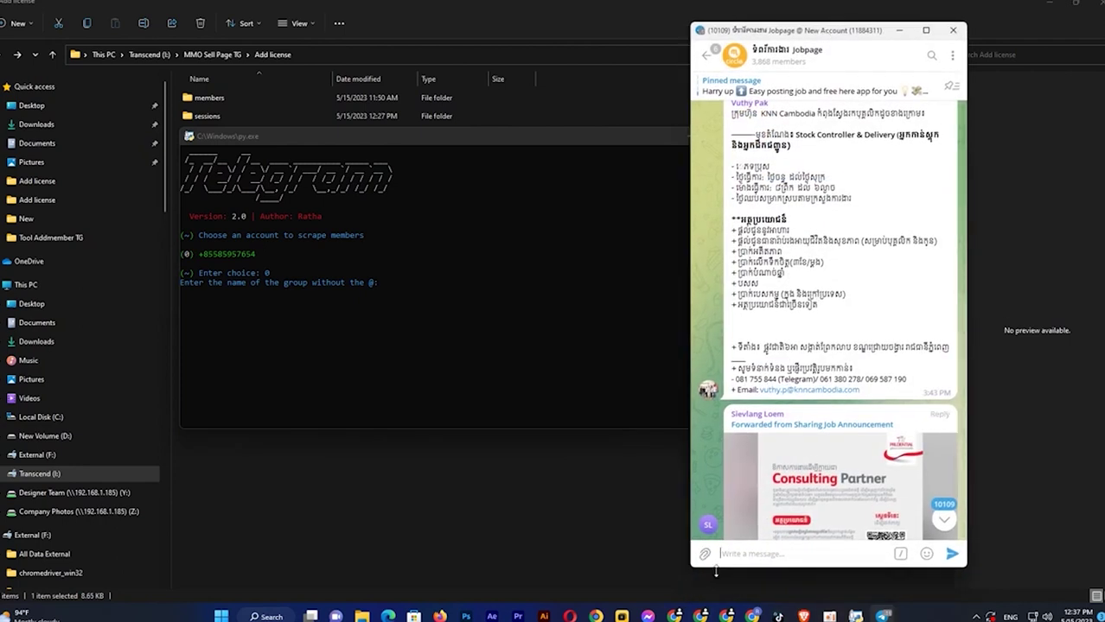
Extract the username group_mcircle_official from the pasted link and submit it to the scraper
type("https://t.me/group_mcircle_official")
left_click_drag(843, 553, 771, 549)
key("ctrl+c")
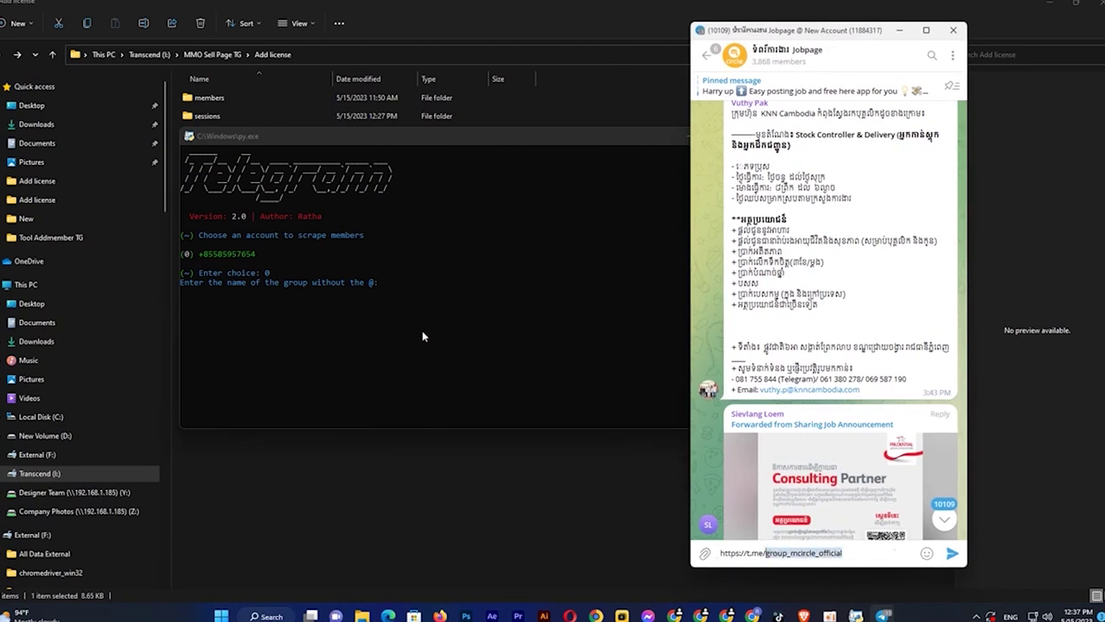
left_click(393, 288)
key("ctrl+v")
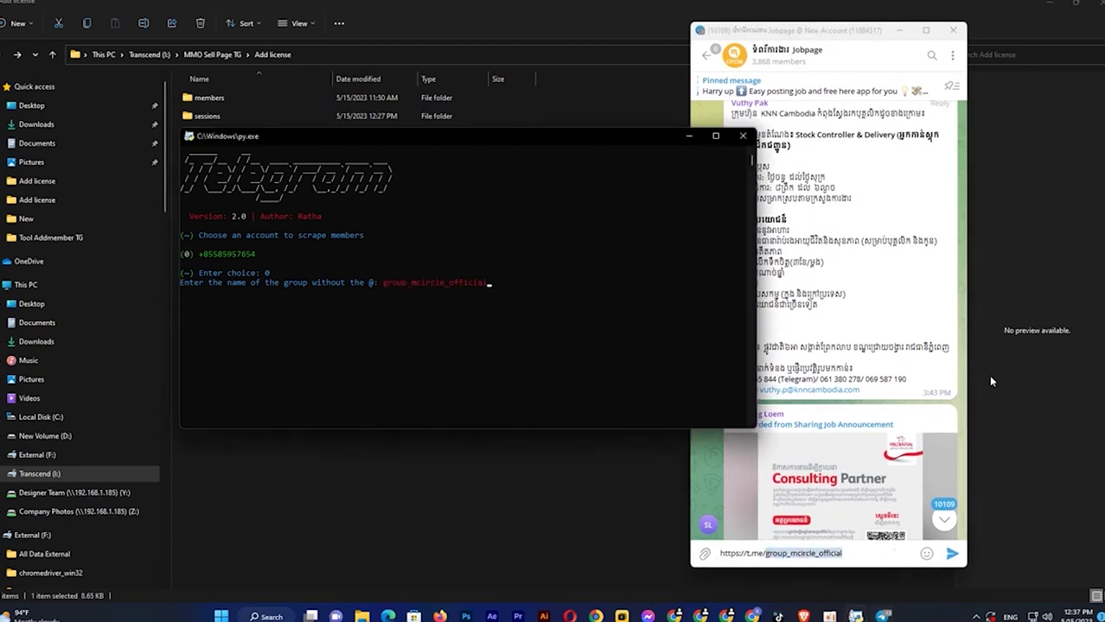
key("Return")
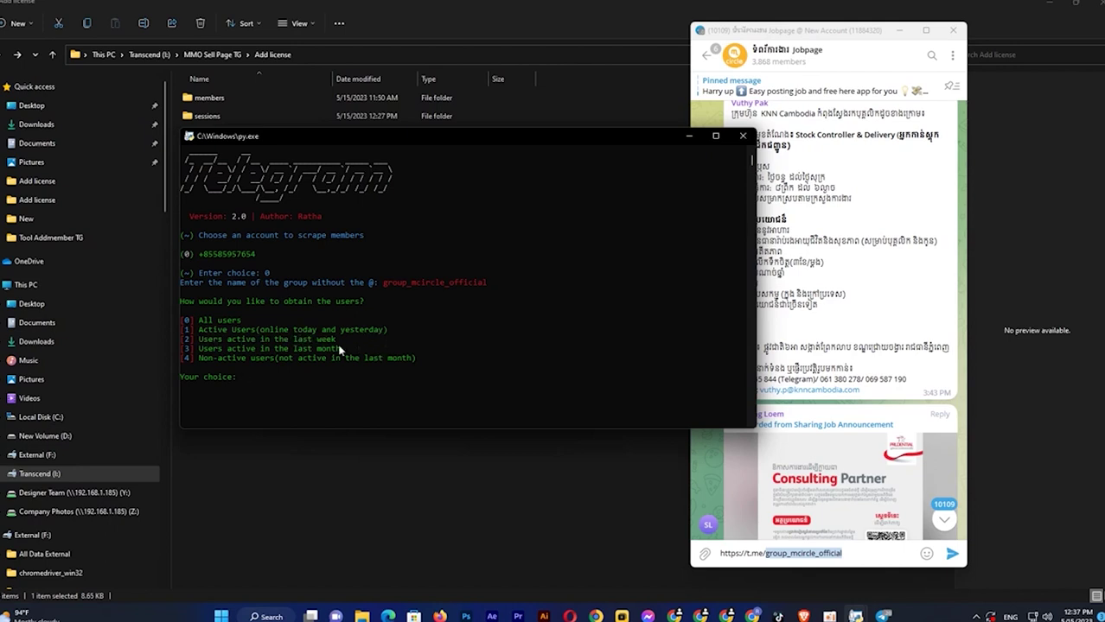
Choose option 1 (recently active users) and answer n to the separate admins CSV
left_click(242, 377)
type("1")
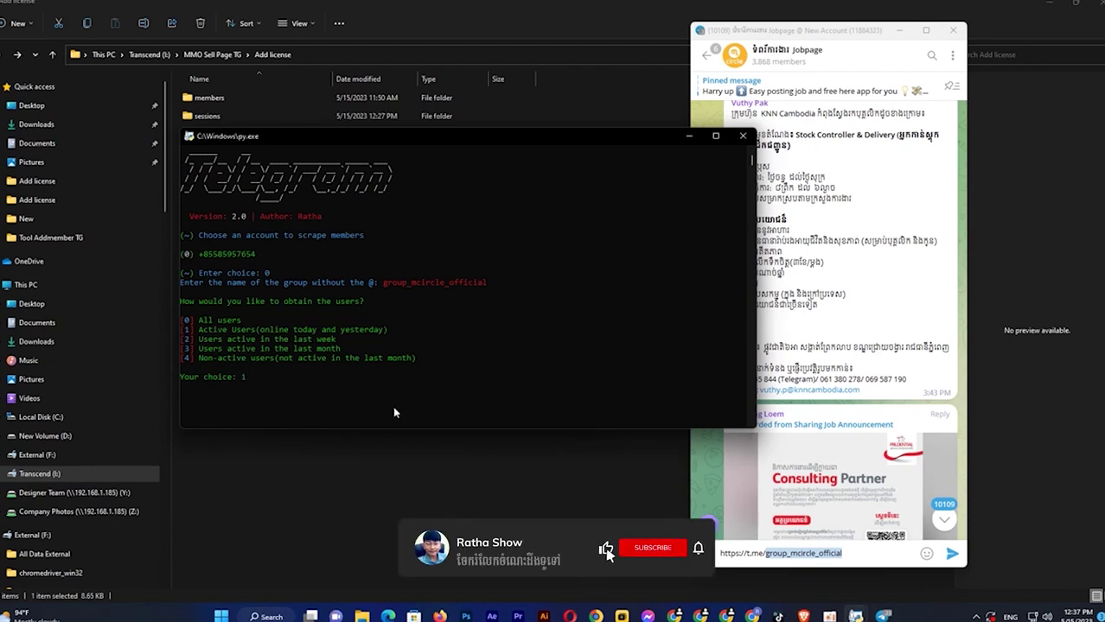
key("Return")
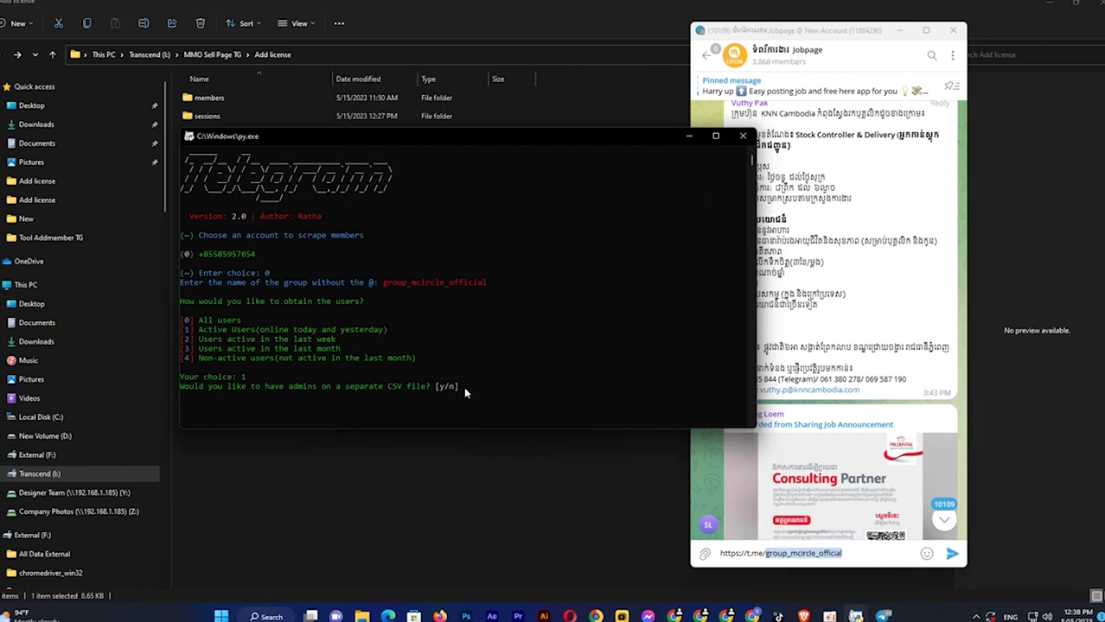
type("n")
key("Return")
left_click_drag(304, 145, 474, 137)
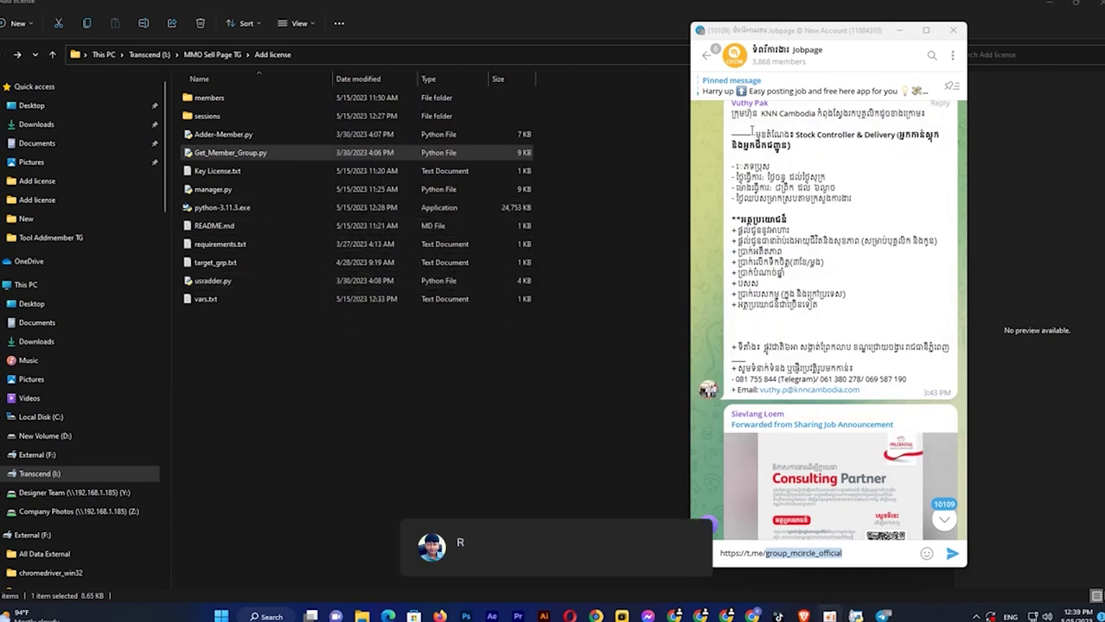
Create a new group named Testingadmember without adding any contacts
left_click(706, 55)
left_click(706, 57)
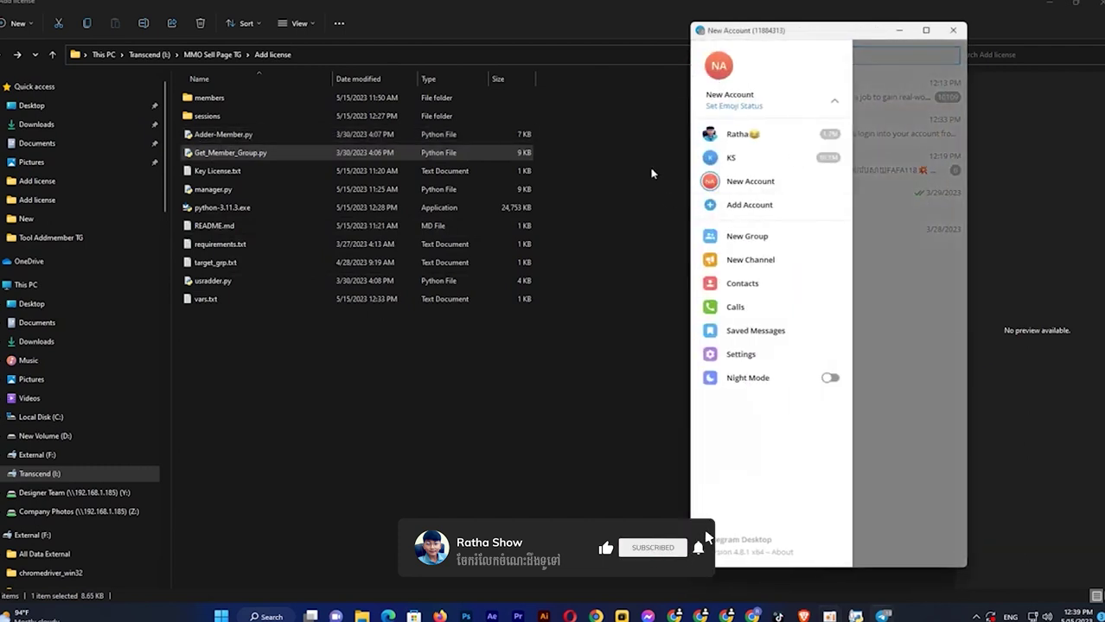
left_click(740, 243)
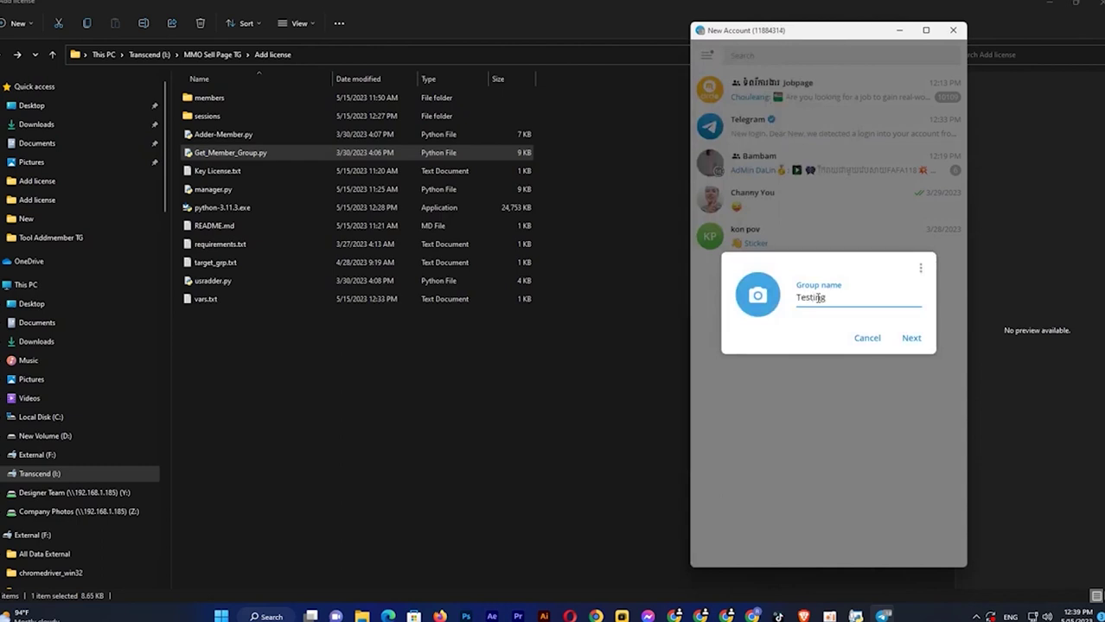
type("Testingadmember")
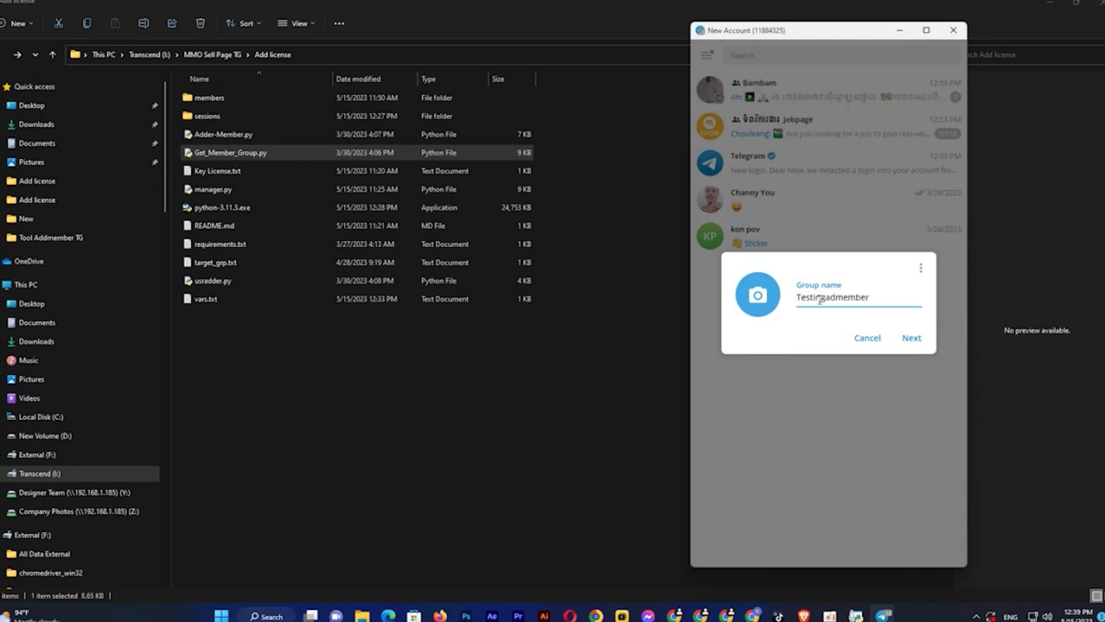
left_click(911, 338)
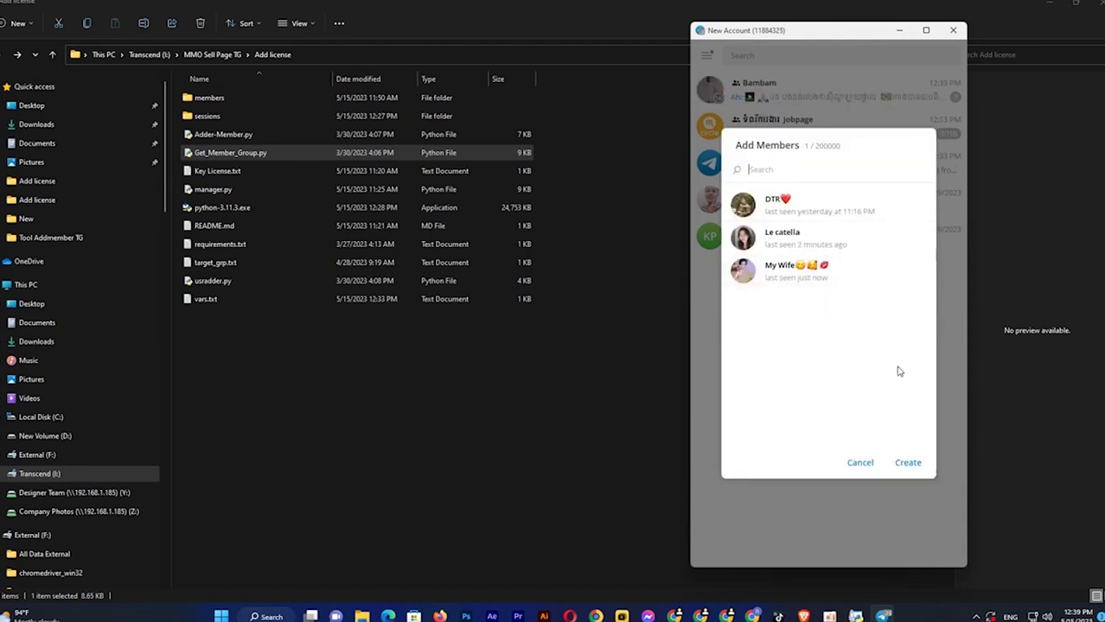
left_click(908, 463)
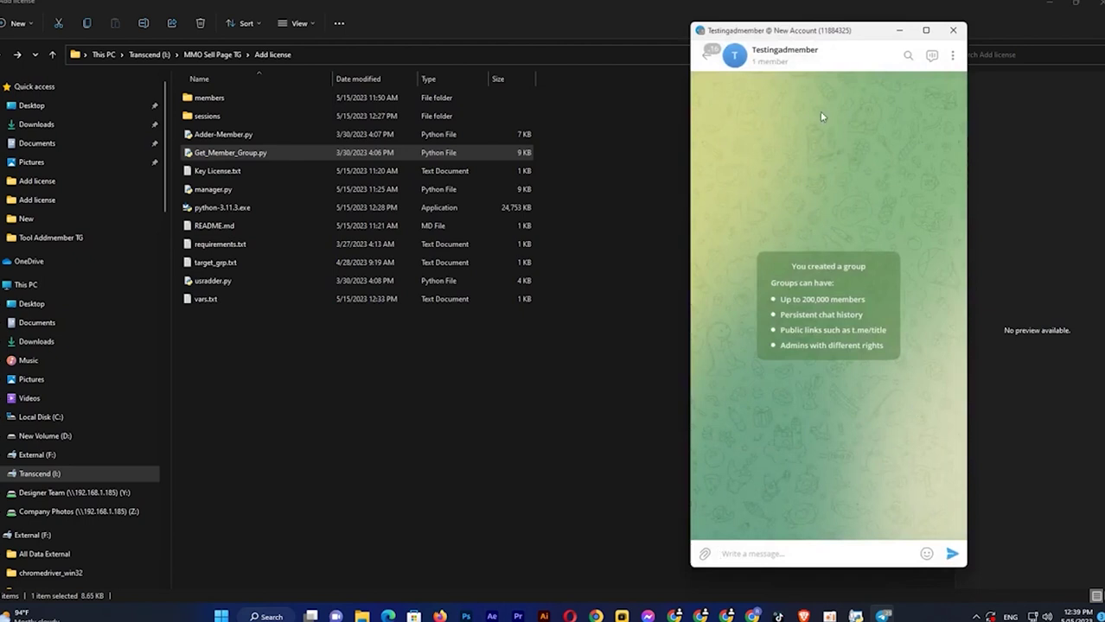
Open the Testingadmember group's edit settings via Manage group
left_click(786, 56)
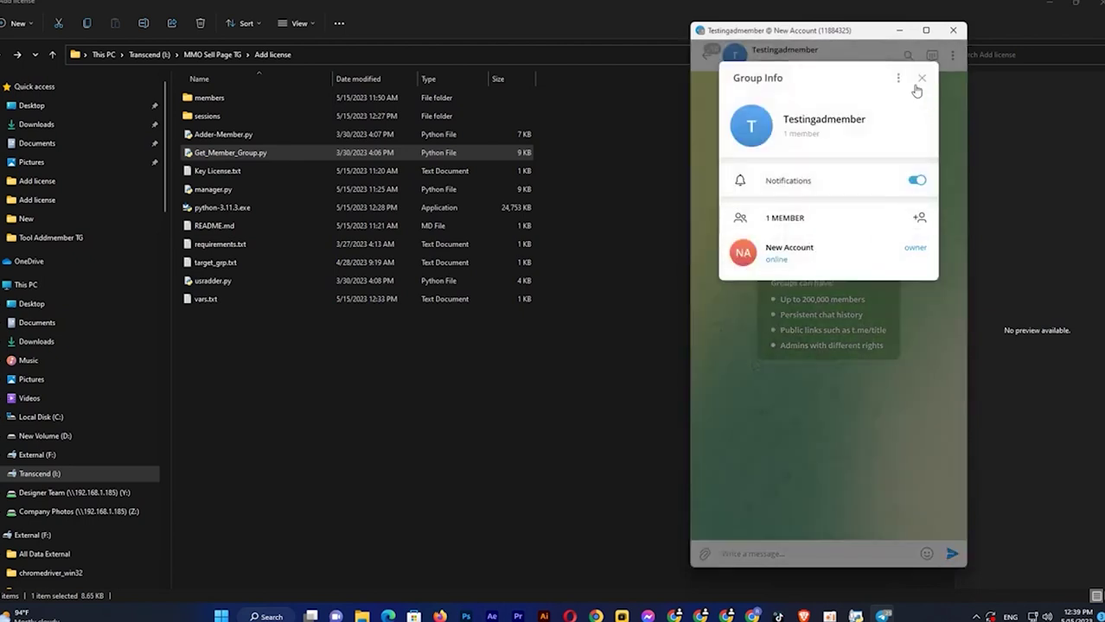
left_click(898, 78)
left_click(871, 143)
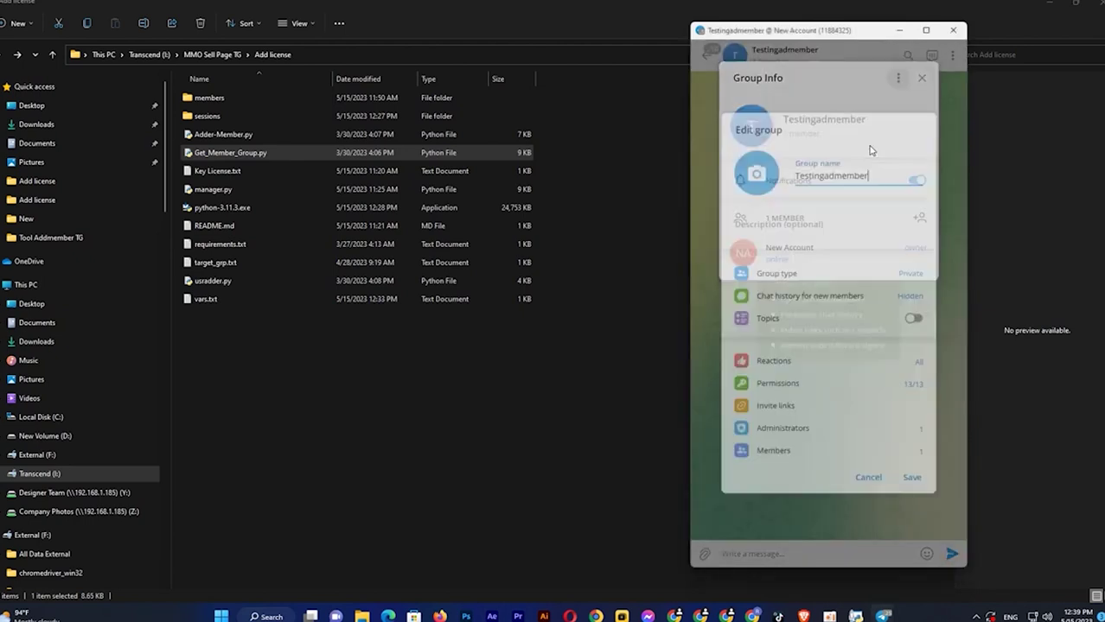
Make Testingadmember a public group with the link t.me/addmembereerrer and save
left_click(891, 275)
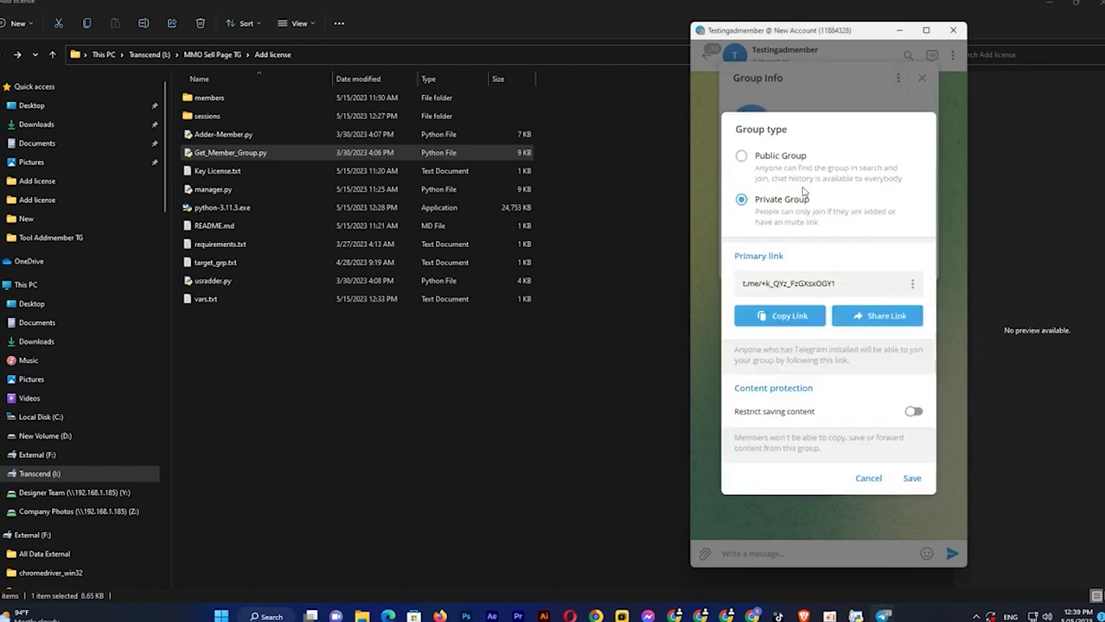
left_click(768, 165)
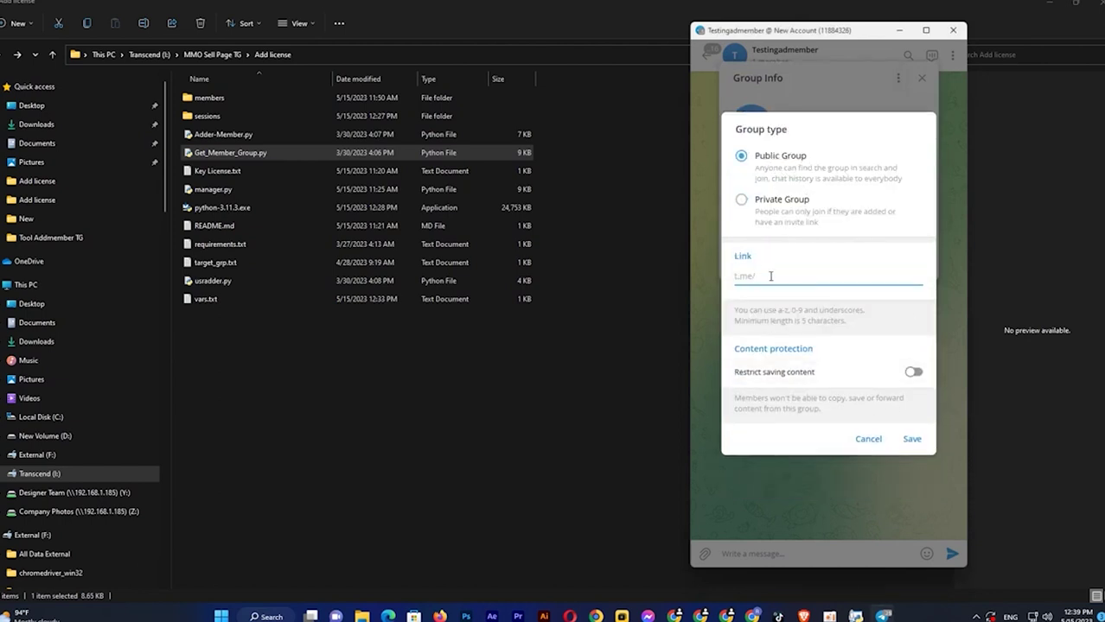
type("add")
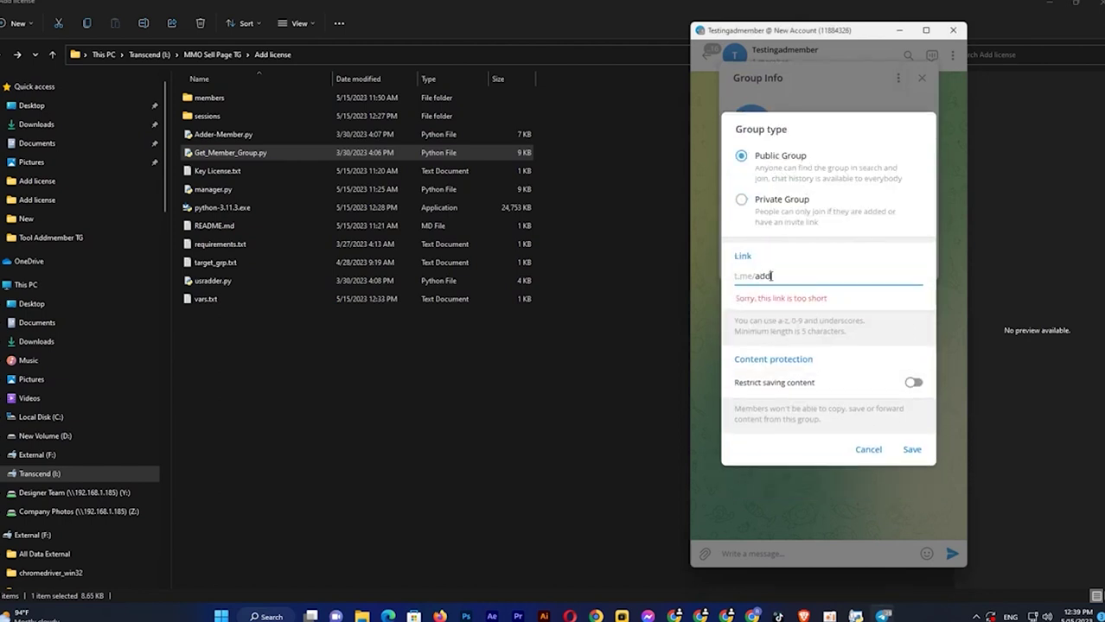
type("membeer")
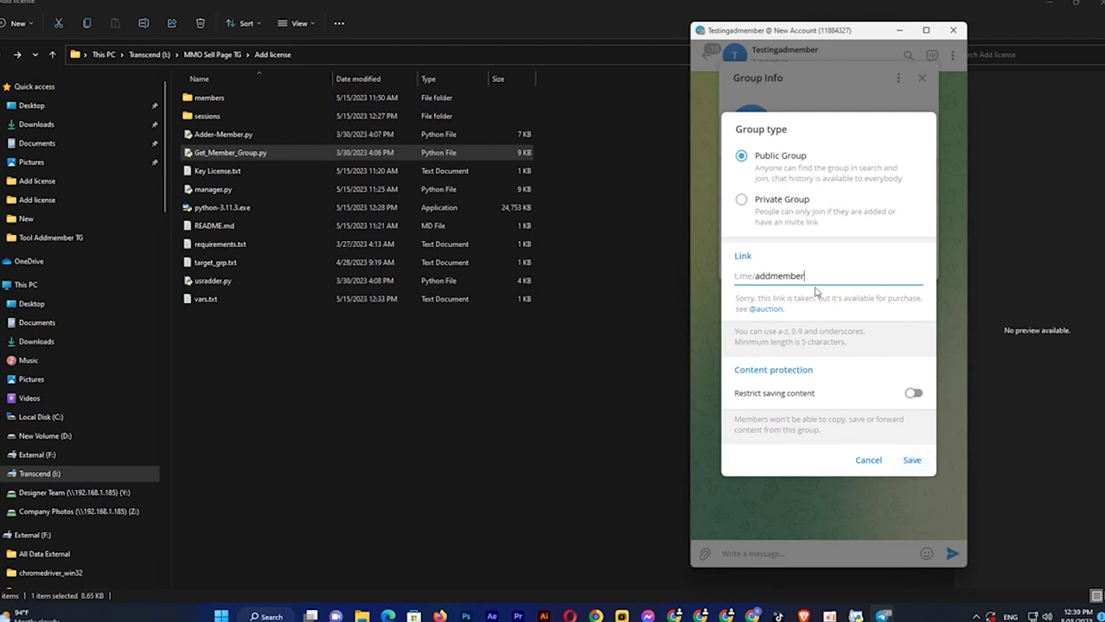
type("ere")
type("rer")
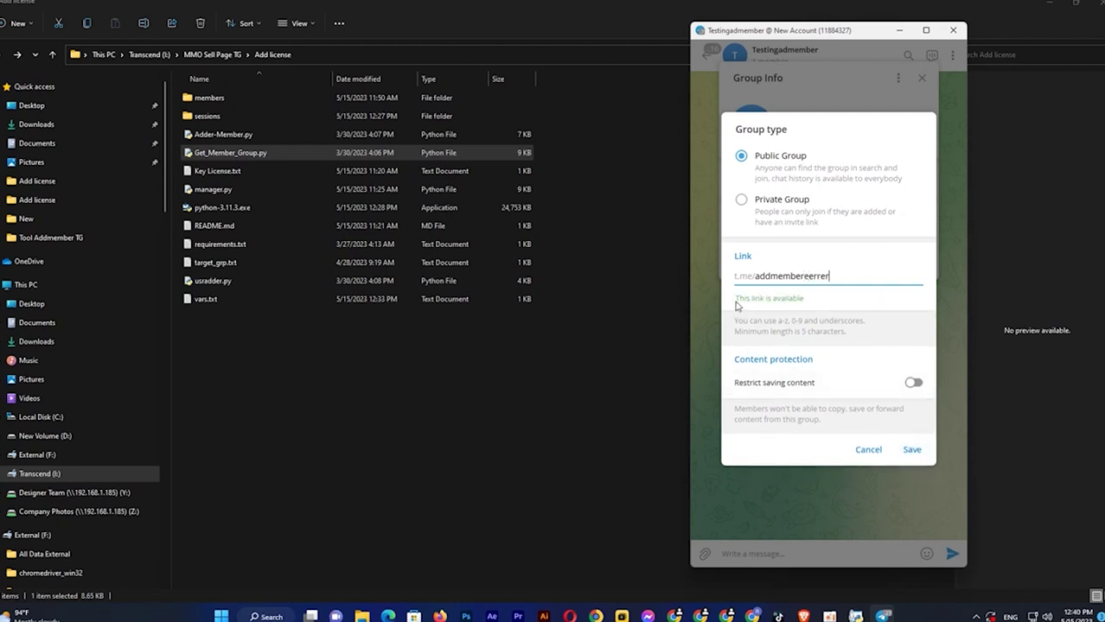
left_click(912, 450)
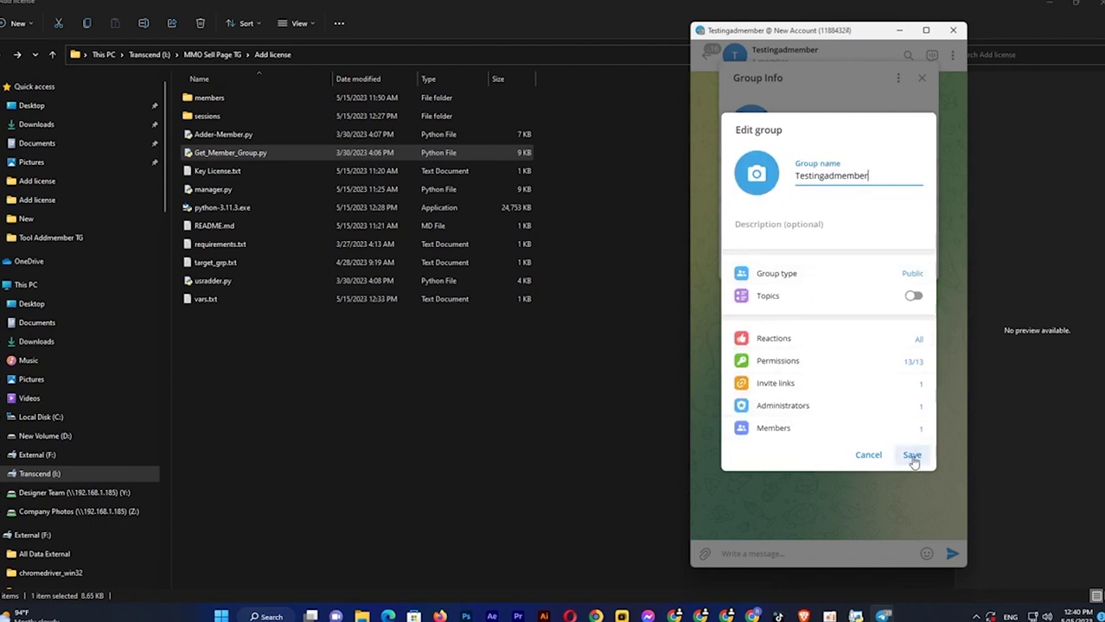
left_click(912, 455)
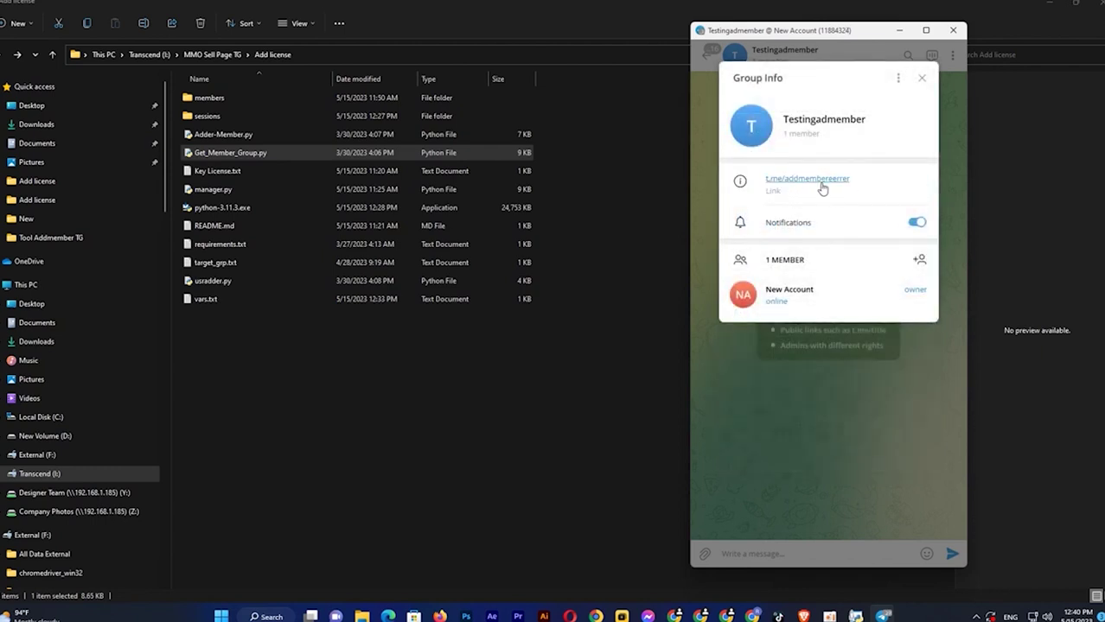
Paste the group's public link into the message box and copy its username addmembereerrer
right_click(817, 183)
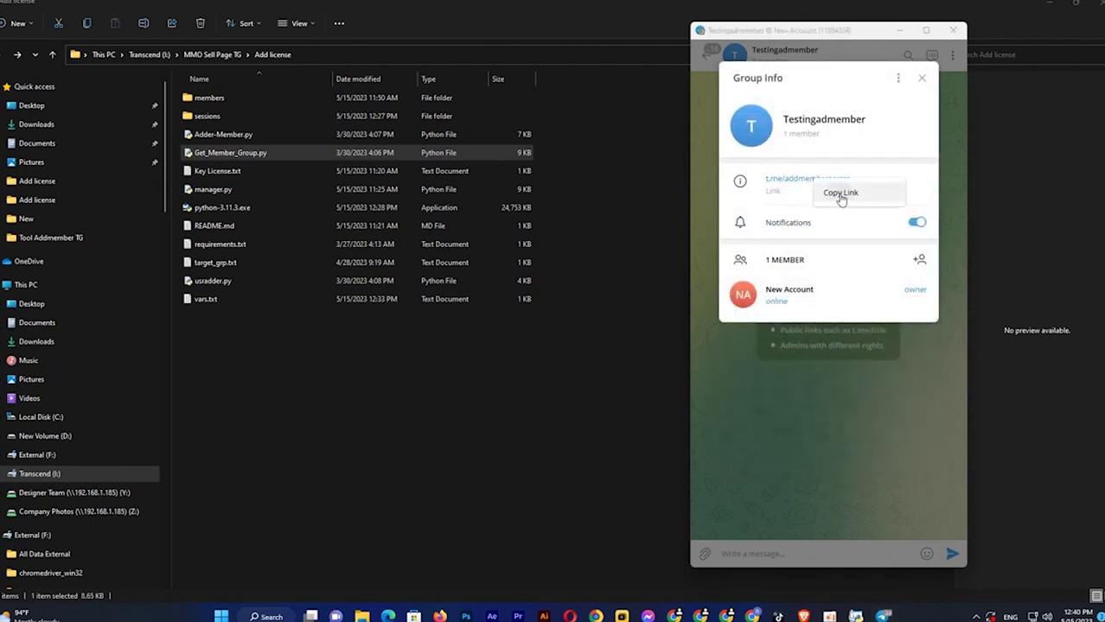
left_click(843, 196)
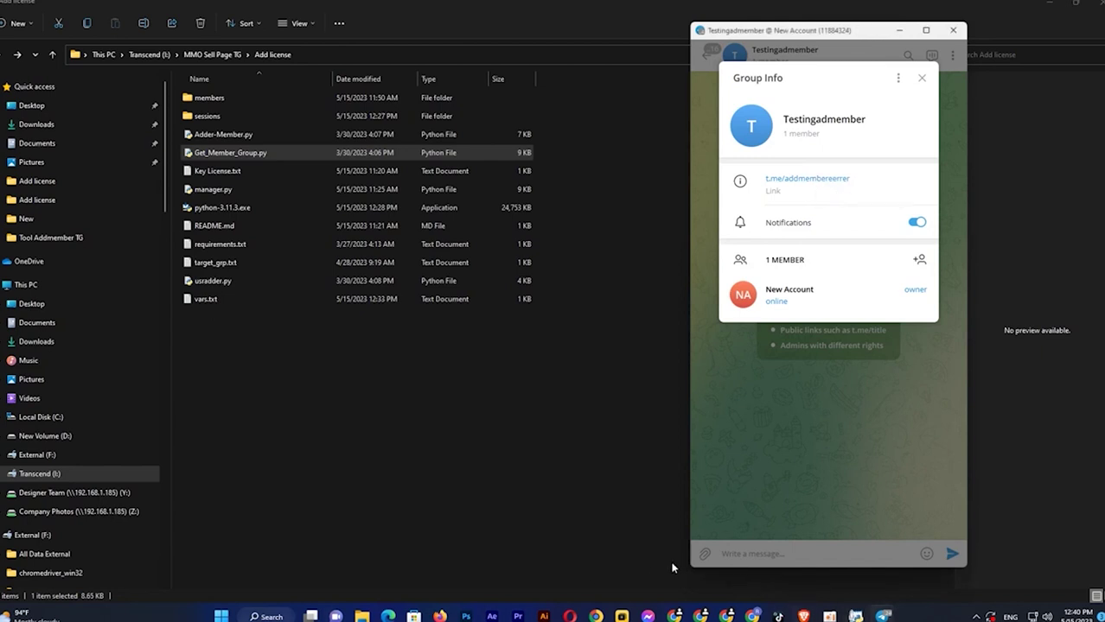
left_click(784, 506)
type("https://t.me/addmembereerrer")
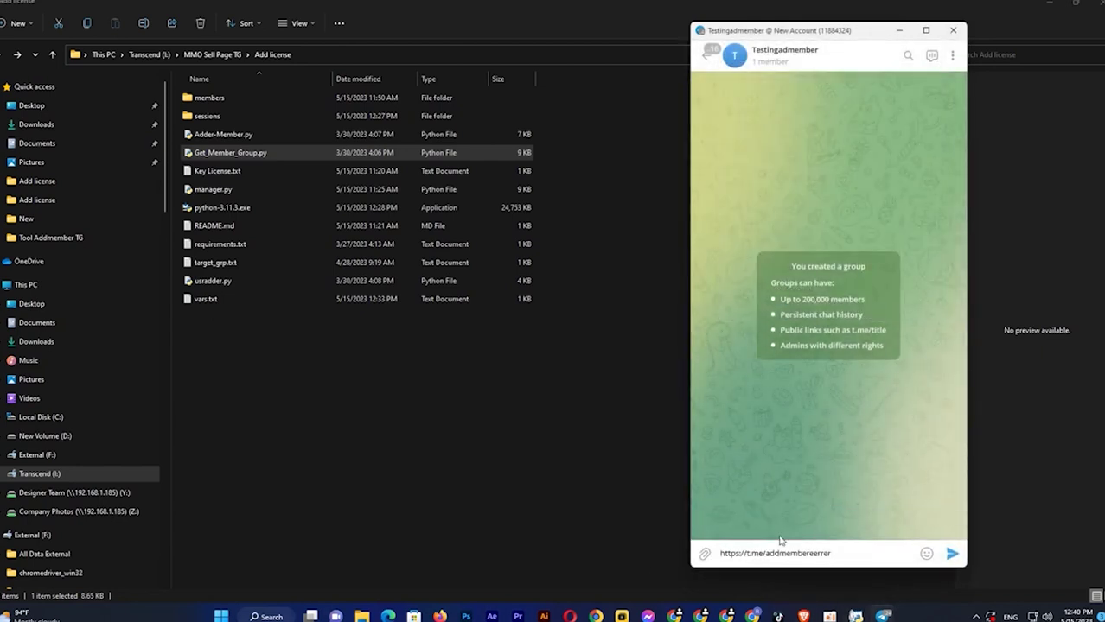
left_click_drag(832, 553, 768, 553)
right_click(774, 554)
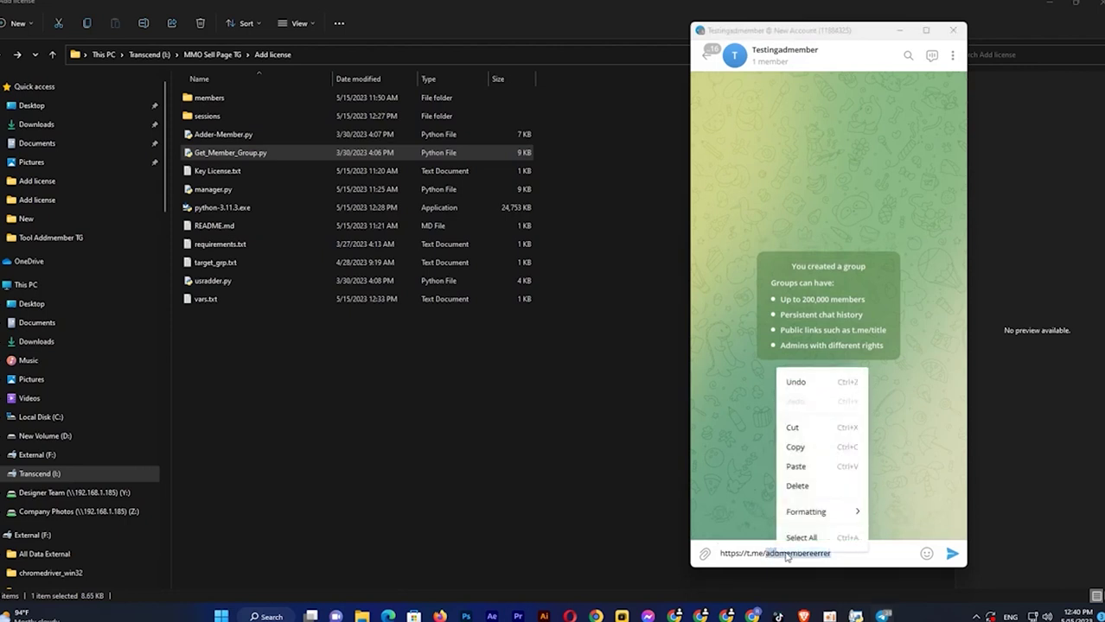
left_click(800, 446)
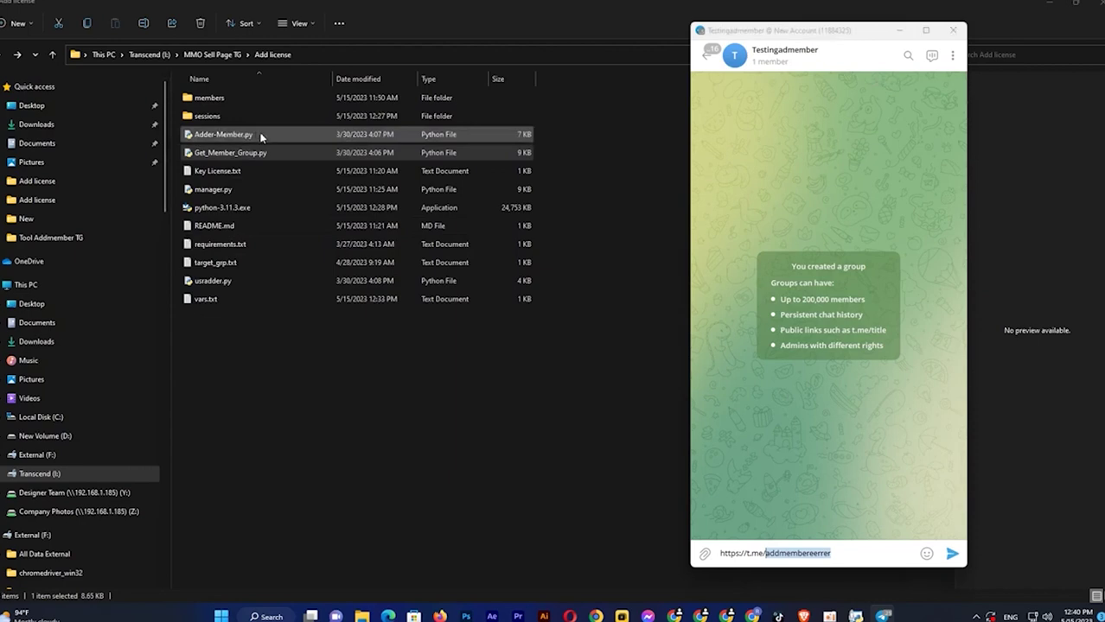
Inspect the sessions and members folders, then preview target_grp.txt and vars.txt
left_click(261, 137)
double_click(213, 115)
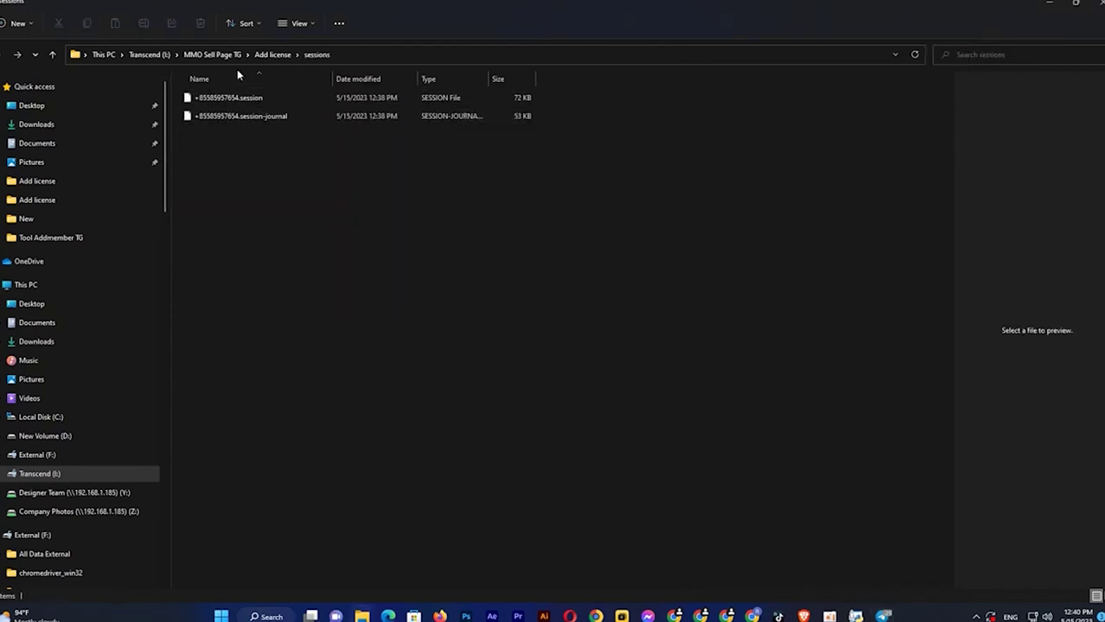
left_click(270, 55)
double_click(244, 100)
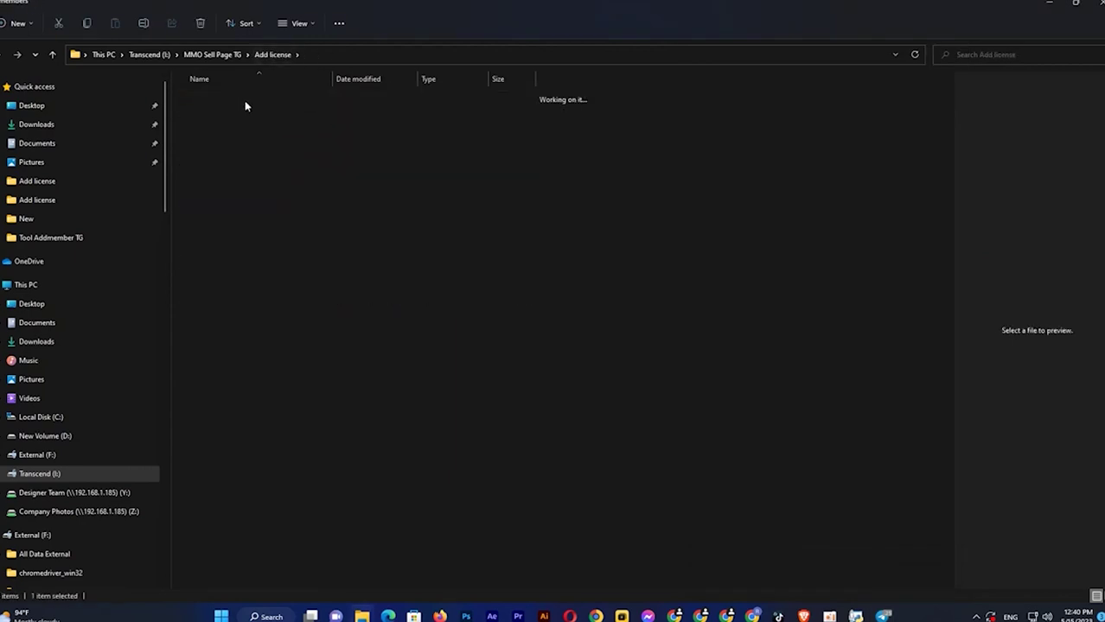
left_click(272, 54)
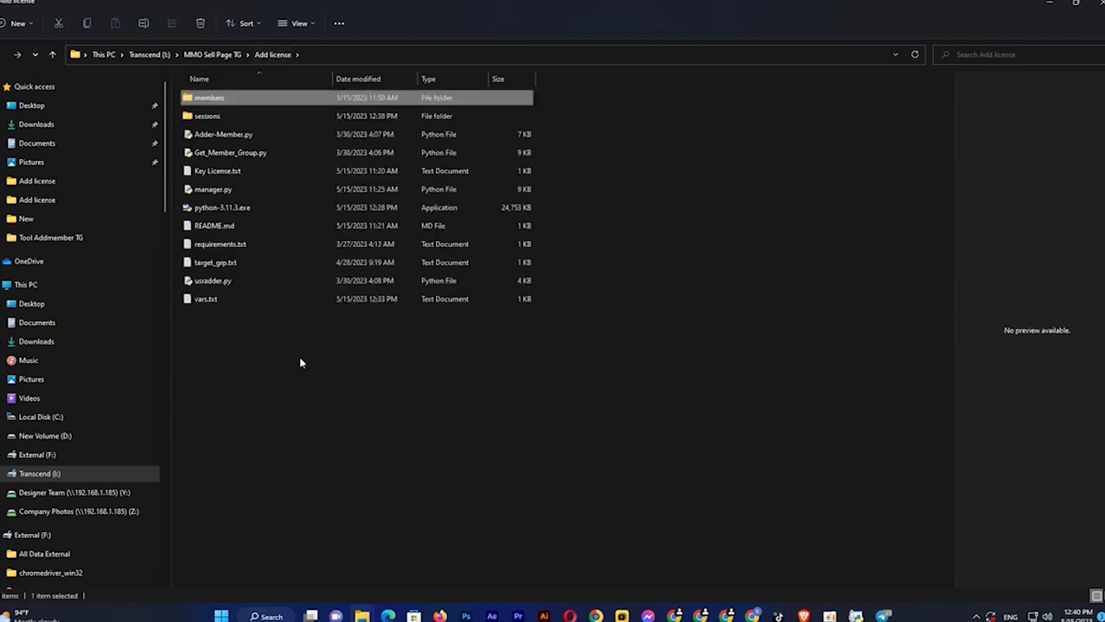
left_click(238, 263)
left_click(242, 301)
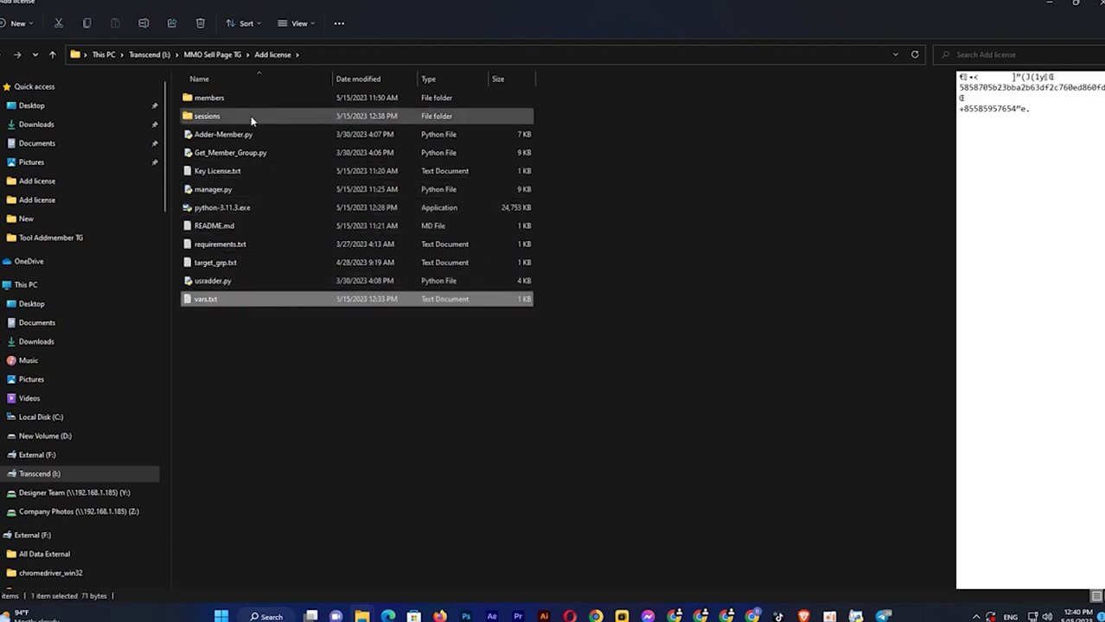
Launch Adder-Member.py and submit the group username addmembereerrer so all accounts join
double_click(264, 136)
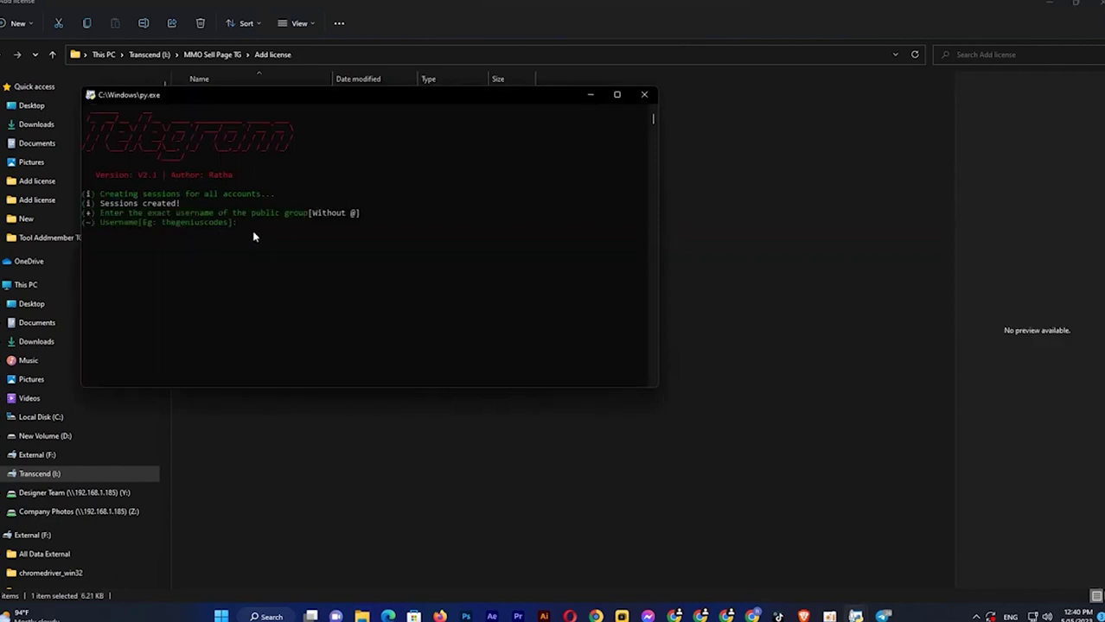
left_click(883, 616)
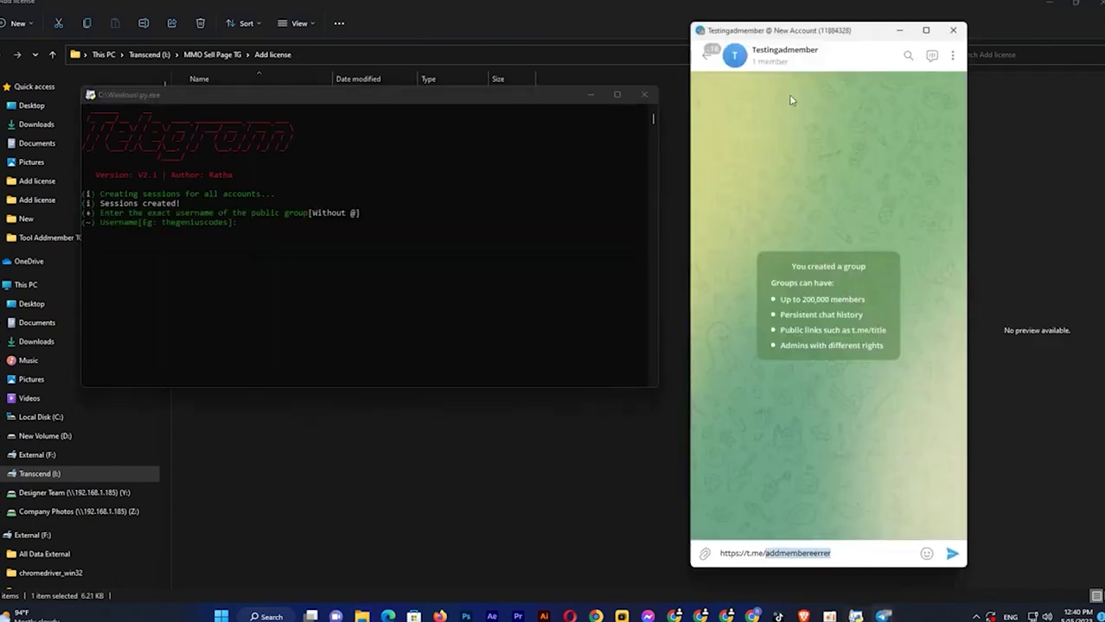
left_click(780, 52)
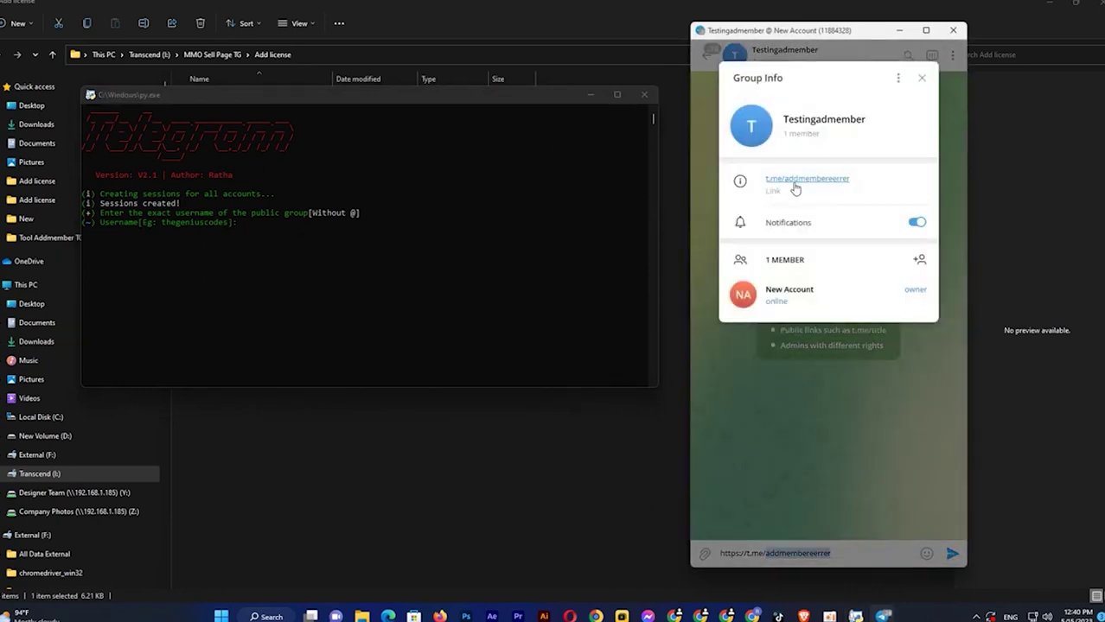
left_click(833, 553)
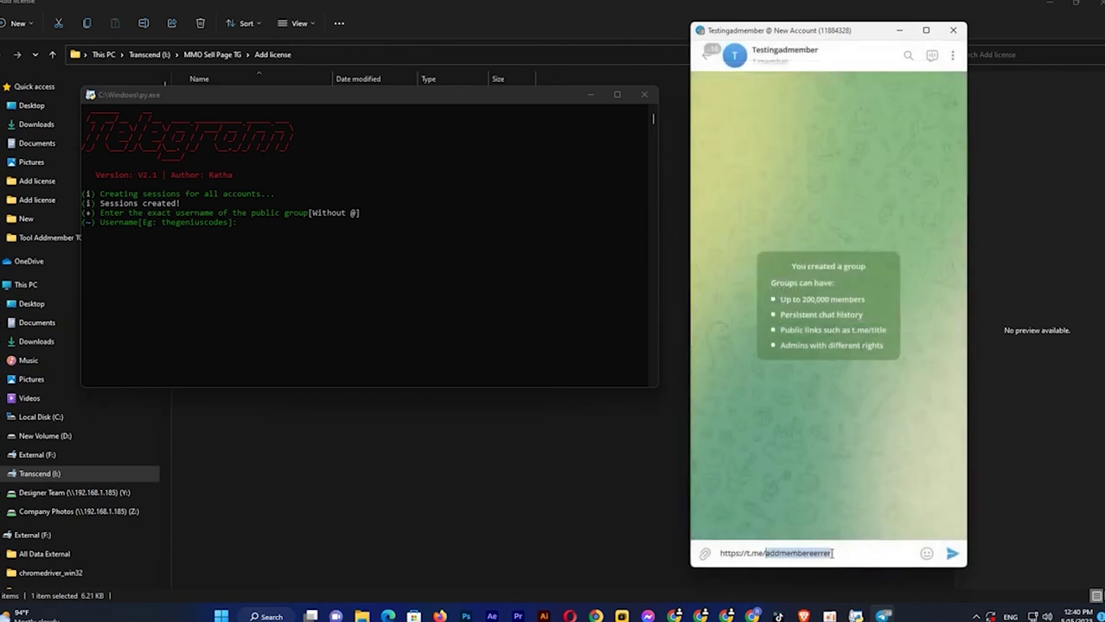
right_click(796, 553)
left_click(821, 447)
left_click(250, 228)
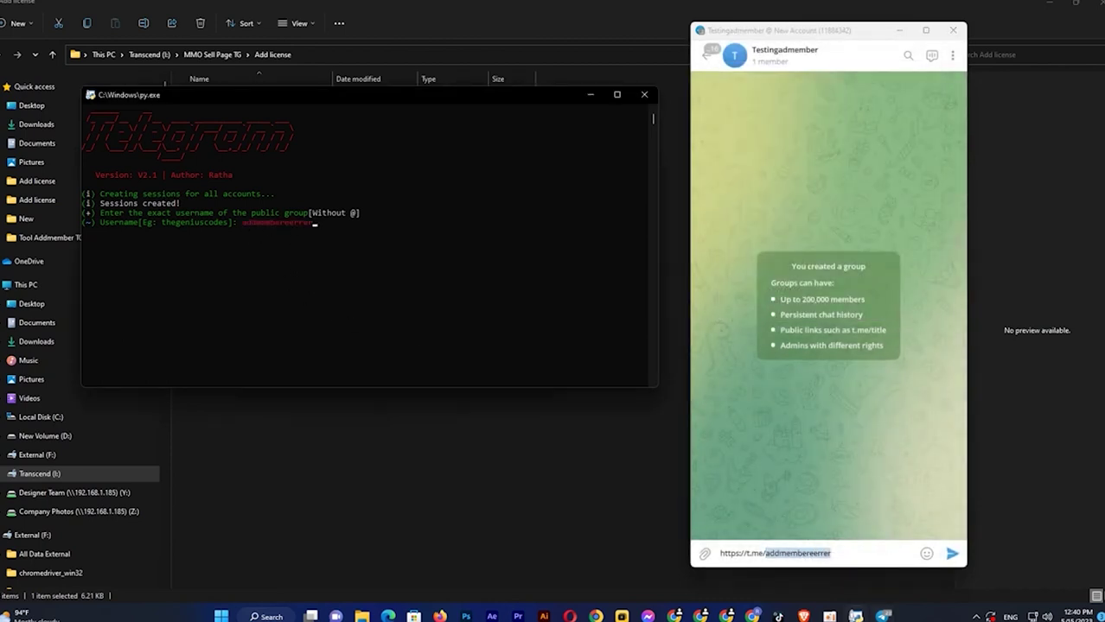
key("Return")
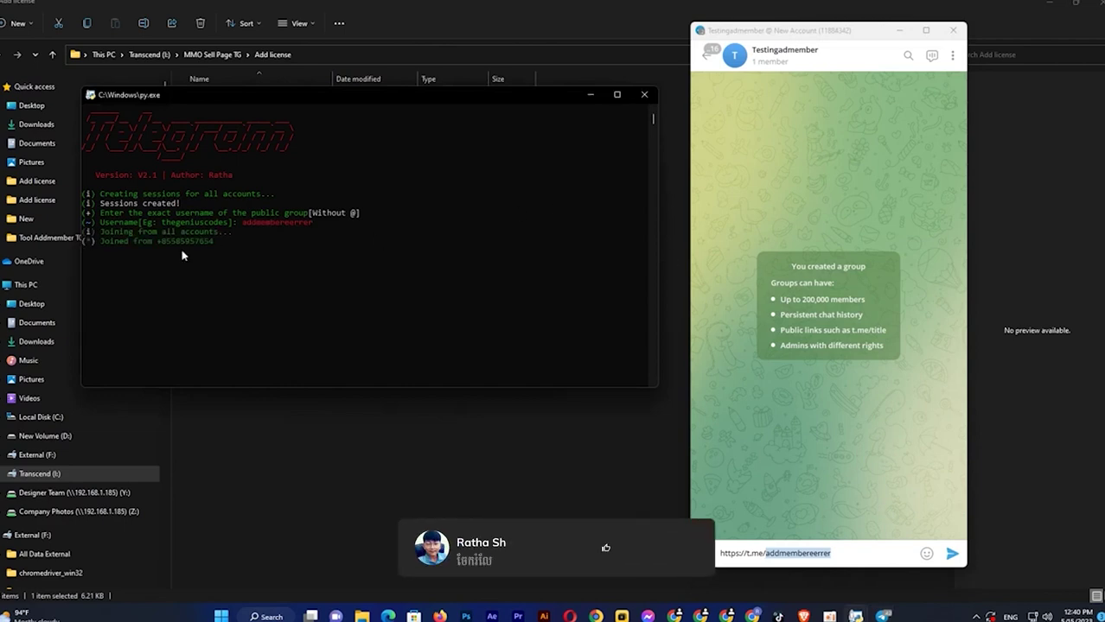
Use 1 account to distribute the 1274 scraped members from members.csv
left_click(789, 122)
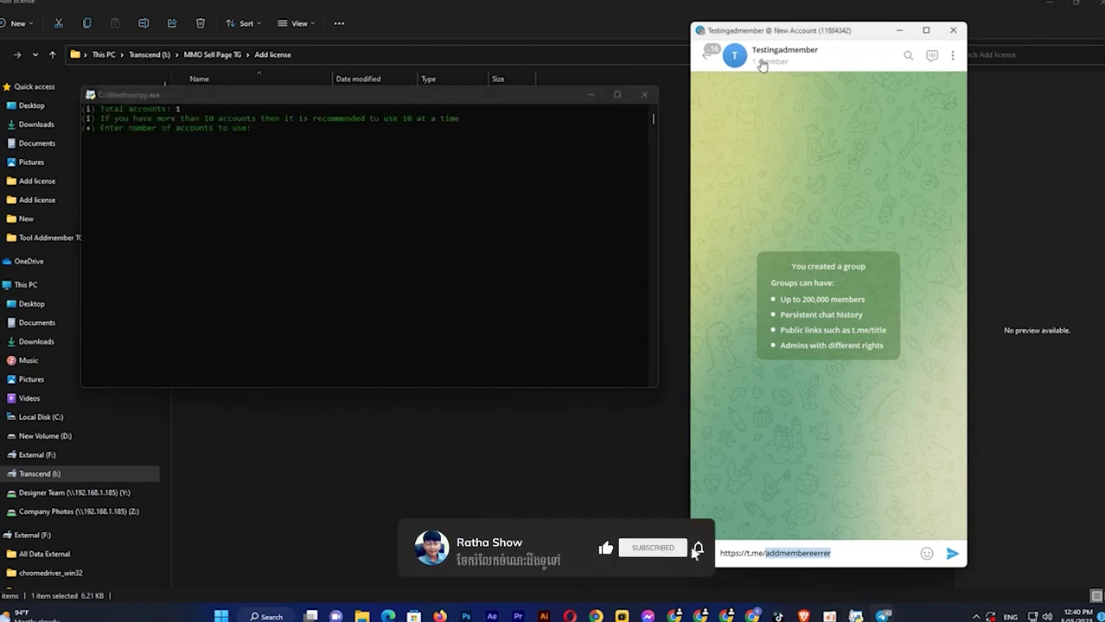
mouse_move(761, 66)
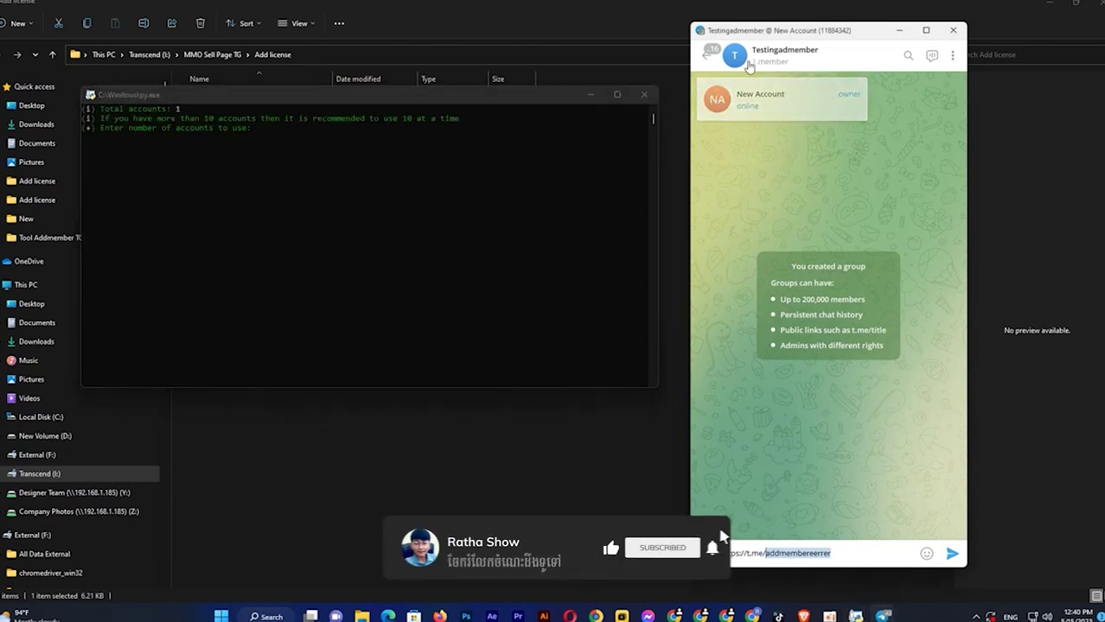
left_click(255, 149)
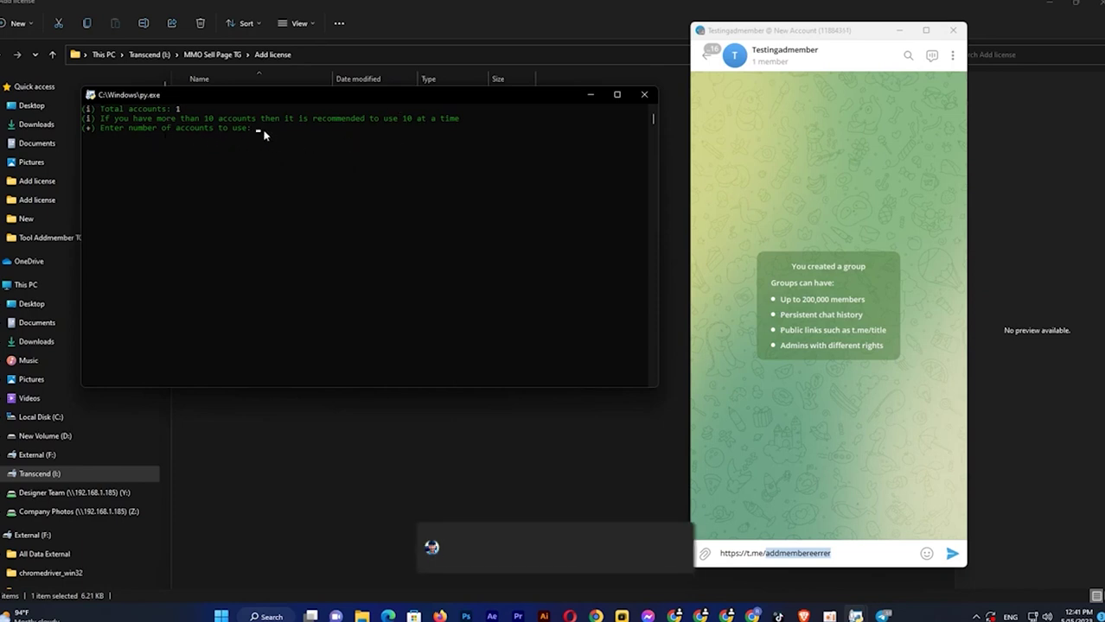
key("Return")
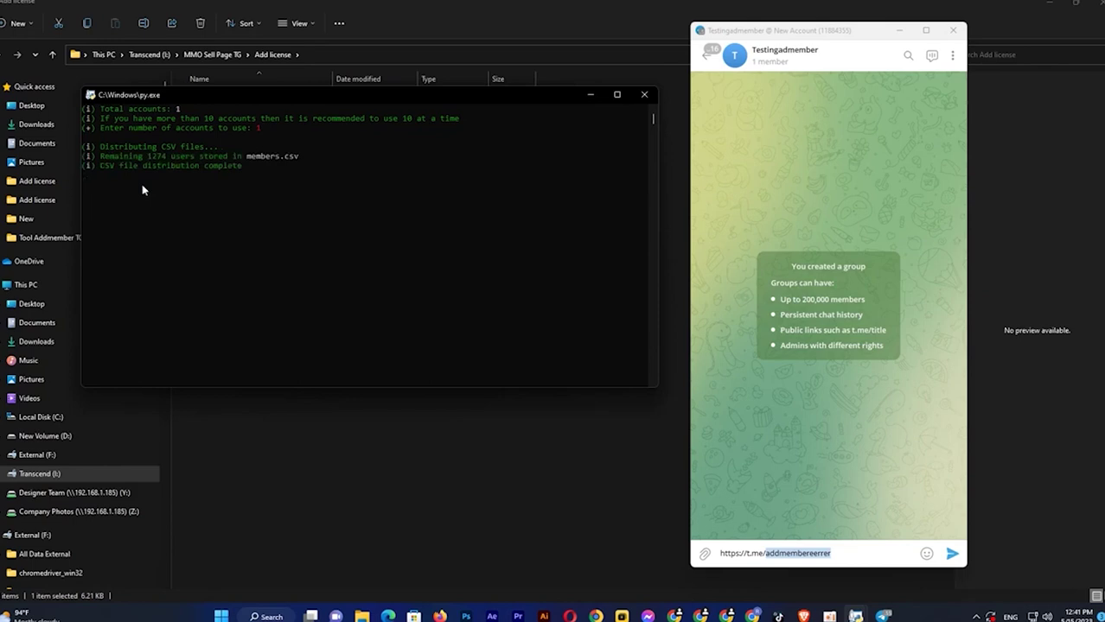
Take the adder console out of text-selection mode and shift it slightly right
left_click(241, 149)
key("Return")
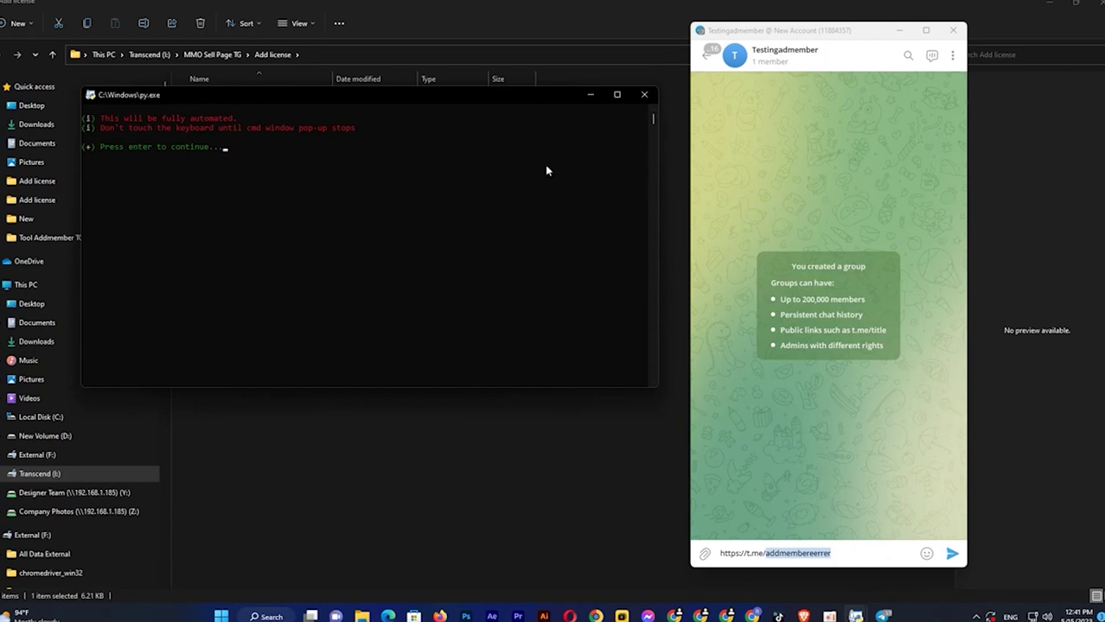
left_click_drag(295, 102, 326, 103)
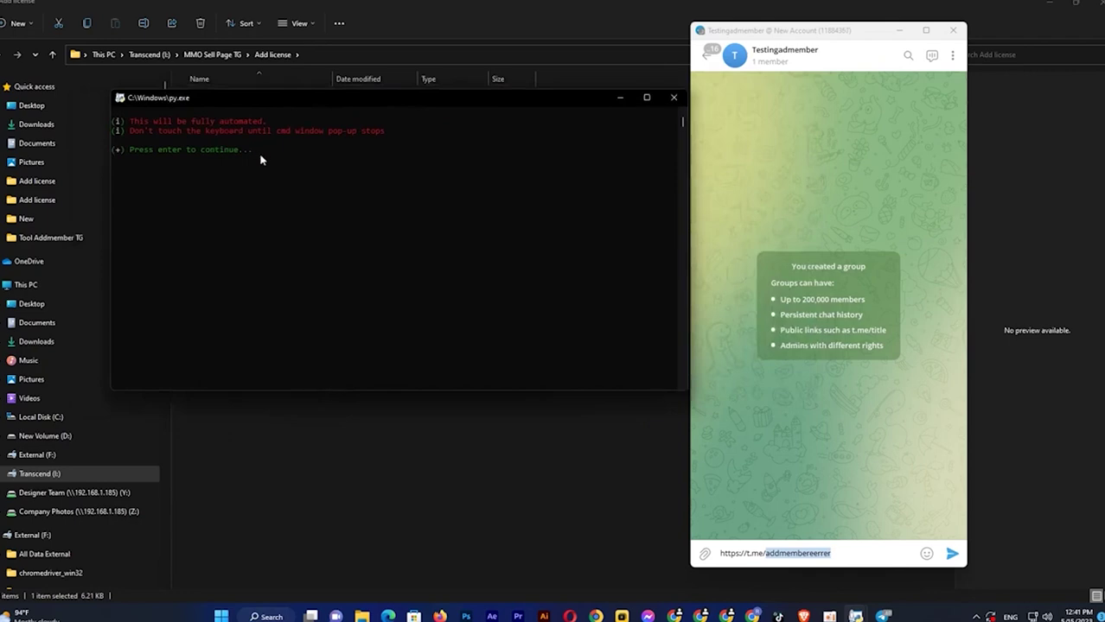
Close both leftover scraper consoles, then confirm fully automated adding from one account
mouse_move(855, 616)
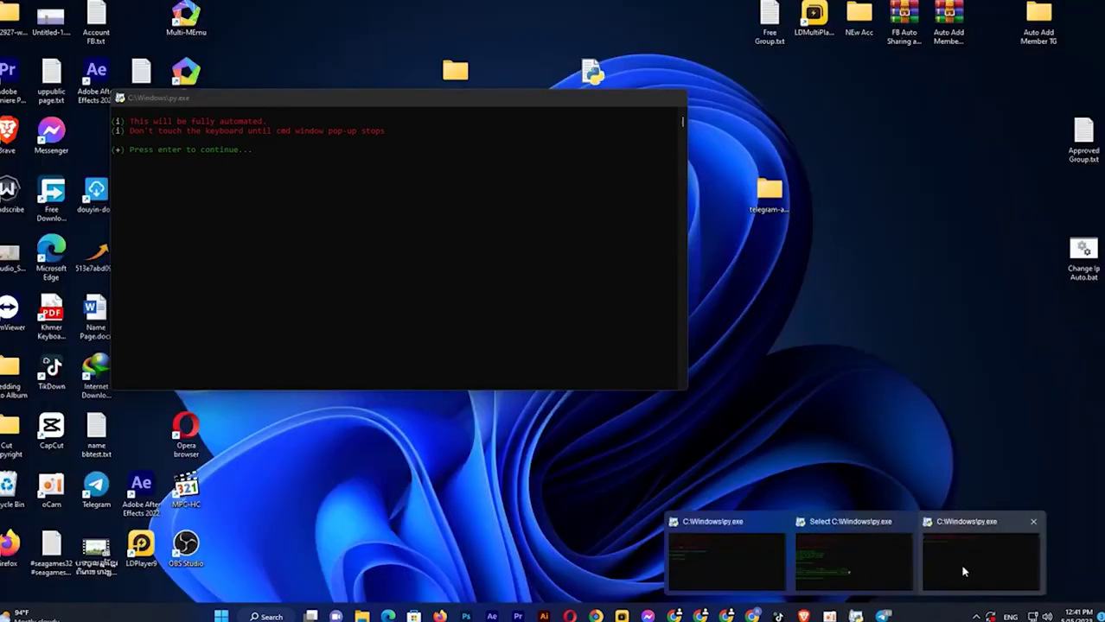
left_click(964, 571)
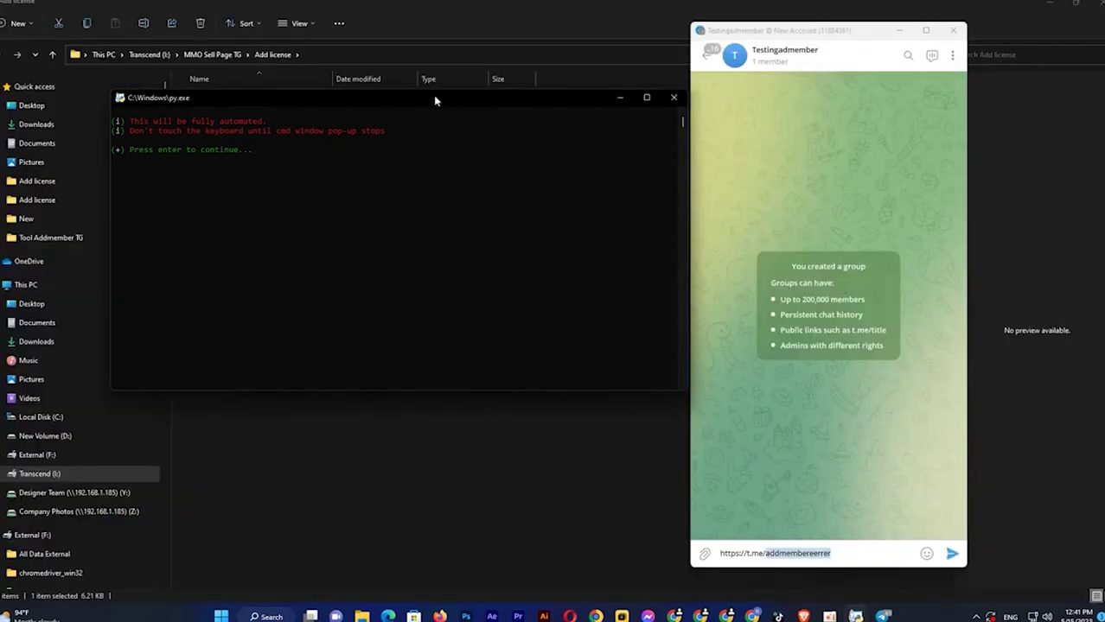
mouse_move(855, 615)
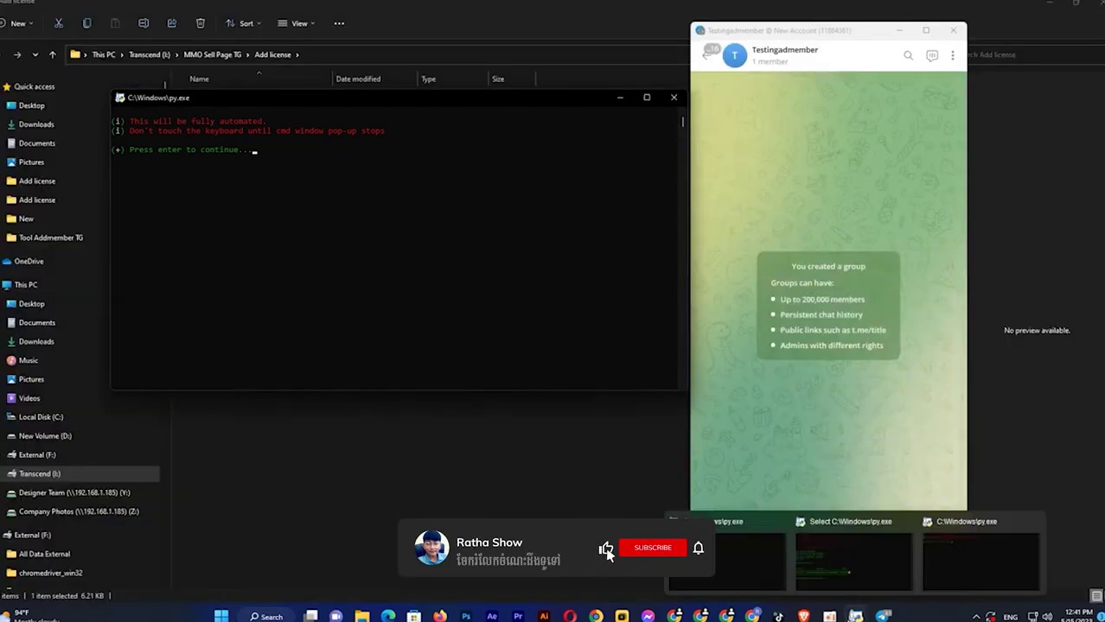
left_click(739, 557)
left_click(567, 18)
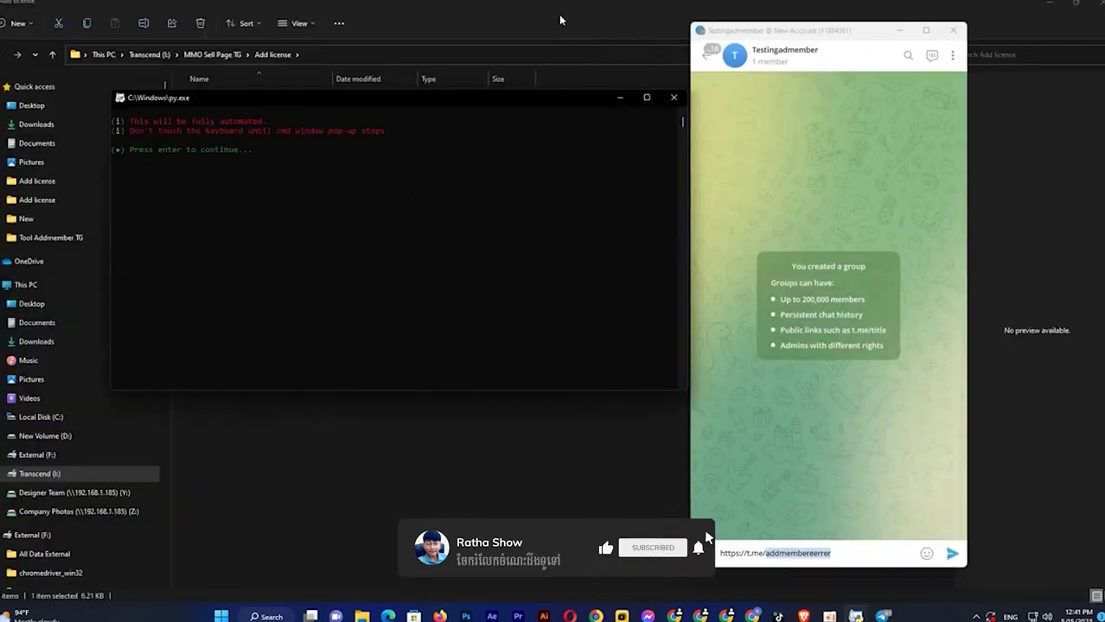
mouse_move(855, 615)
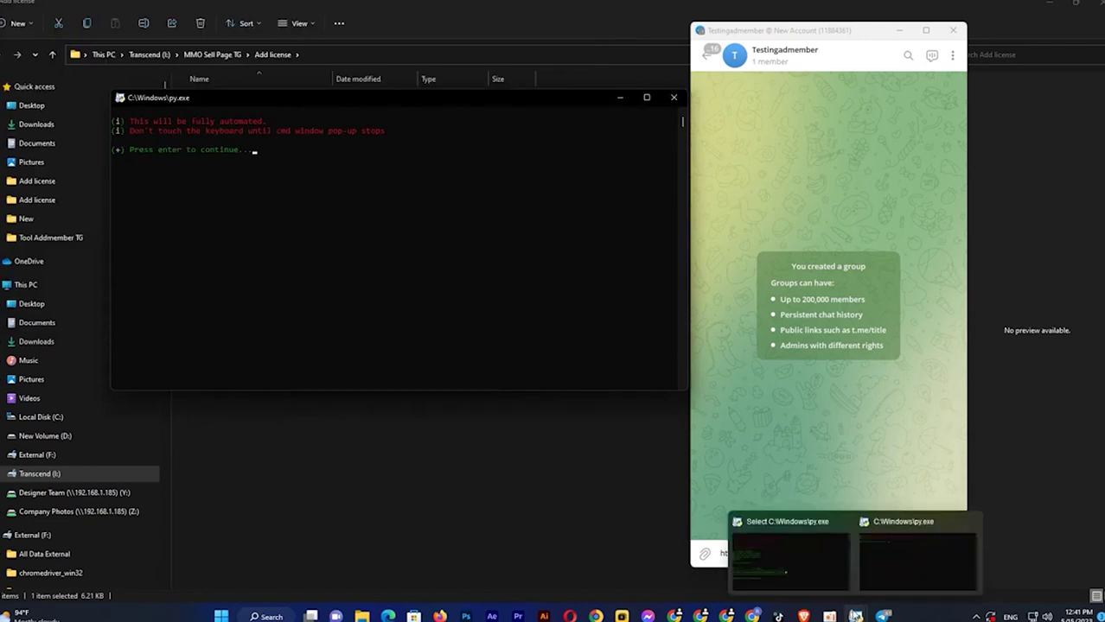
left_click(787, 557)
left_click(583, 36)
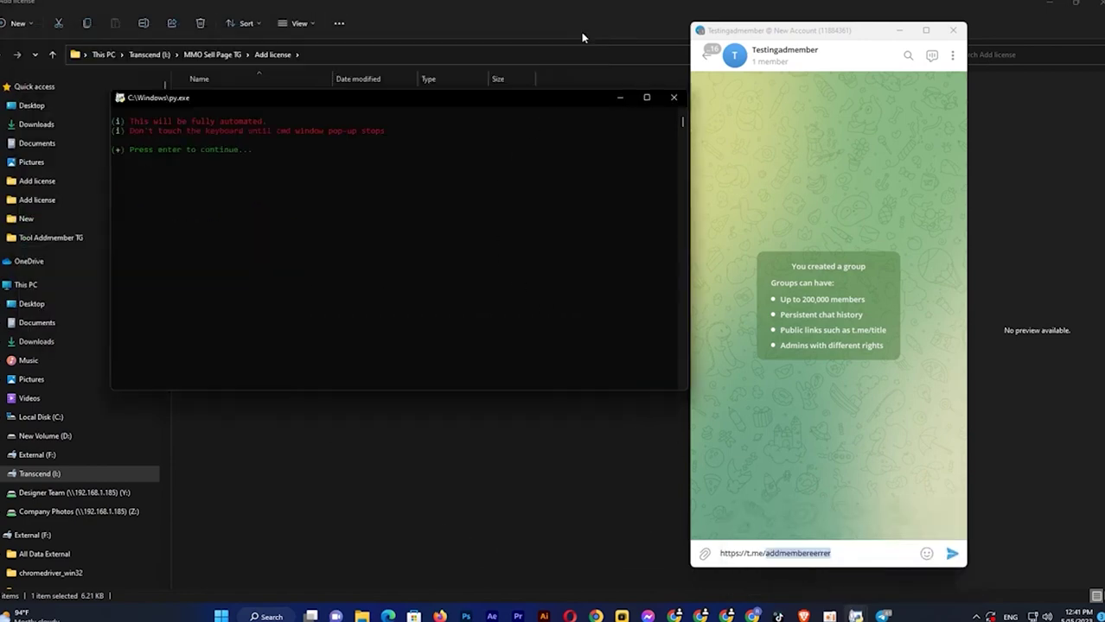
left_click(255, 152)
key("Return")
key("Return")
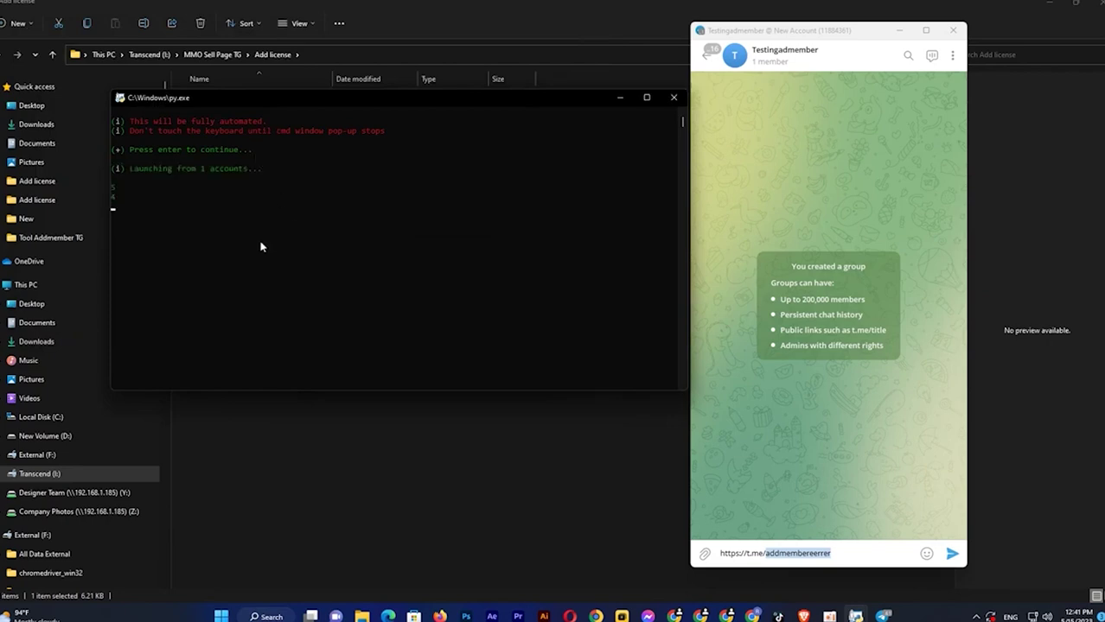